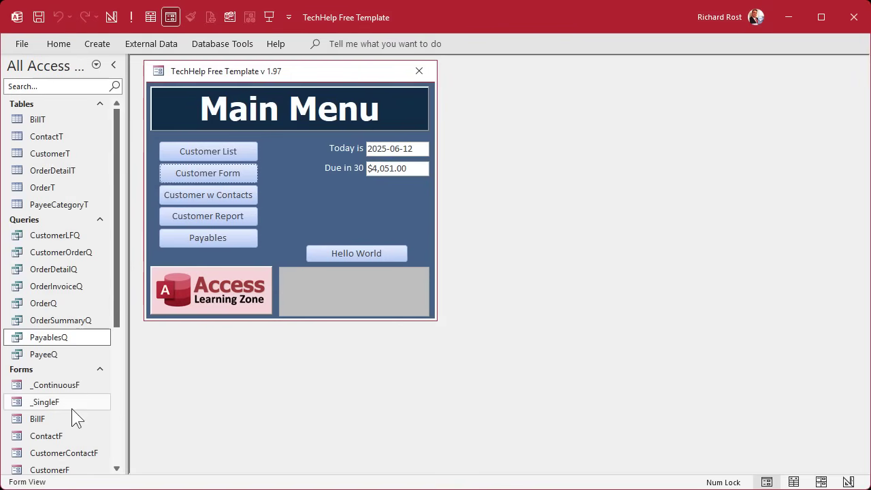
- Open the PayablesQ results and review the PayeeID, PaidDate, PastDue, DueIn7, DueIn30 and Over30 columns
click(49, 340)
double_click(49, 343)
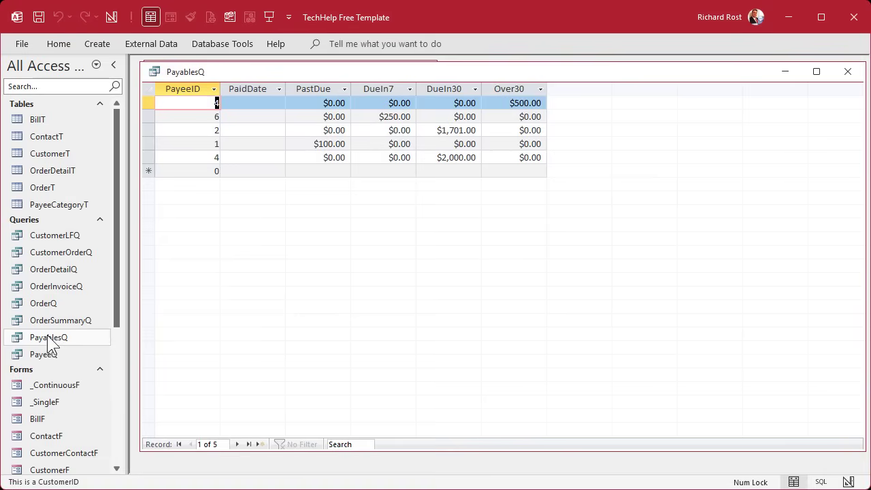
click(189, 89)
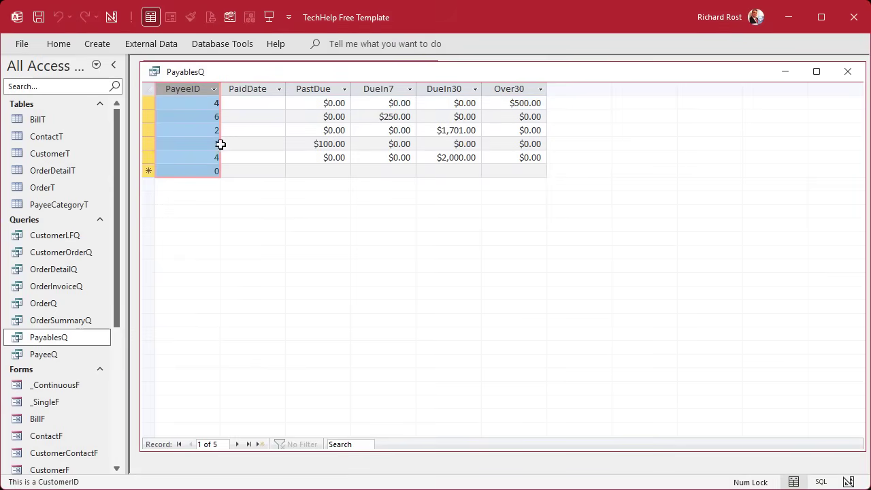
click(261, 87)
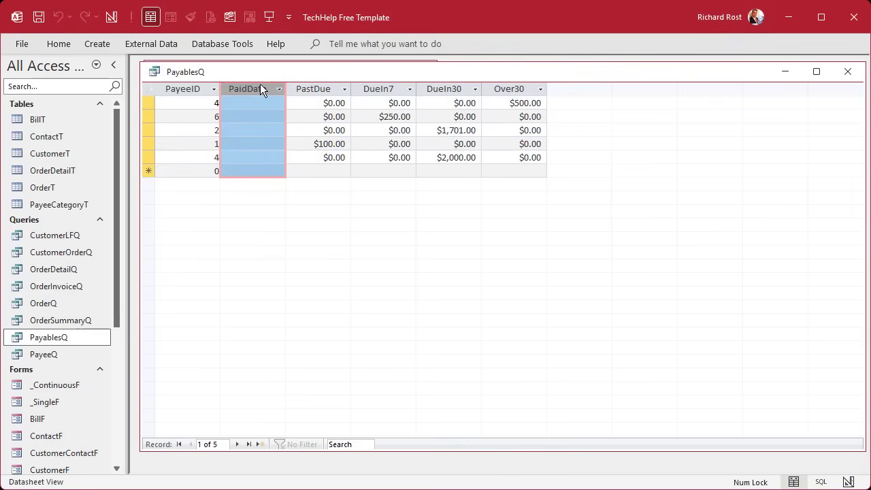
click(315, 85)
click(371, 89)
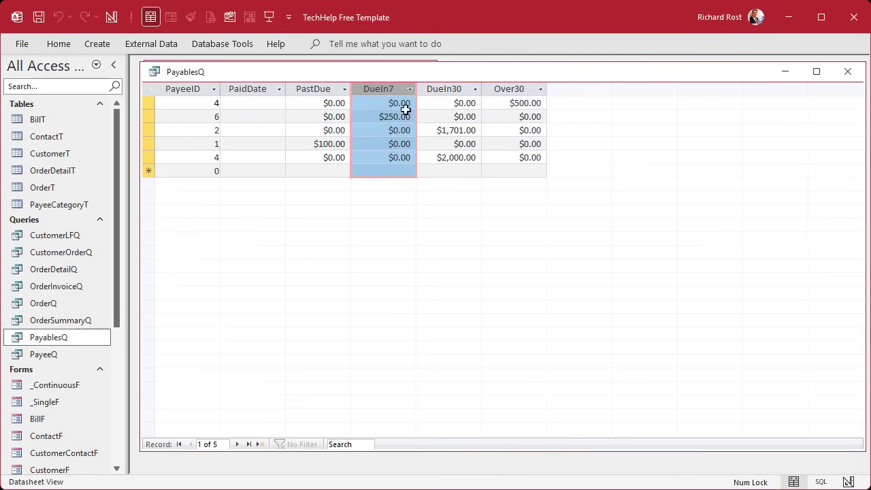
click(444, 87)
click(507, 90)
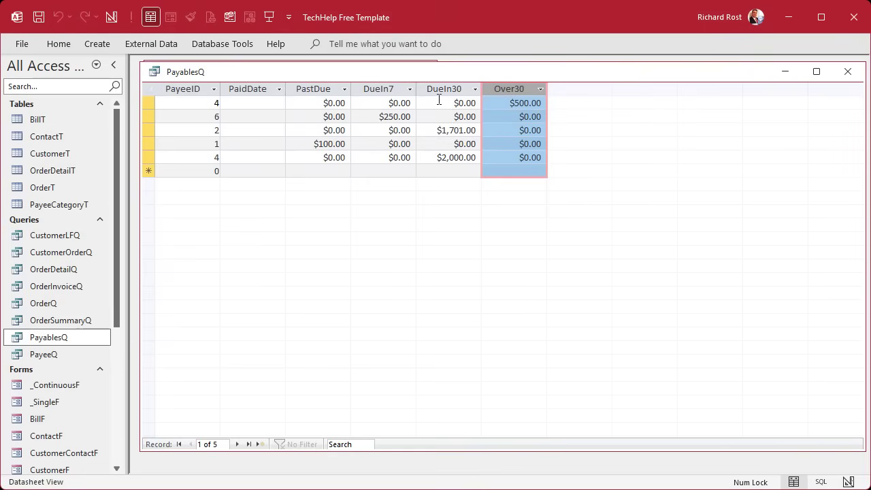
right_click(599, 74)
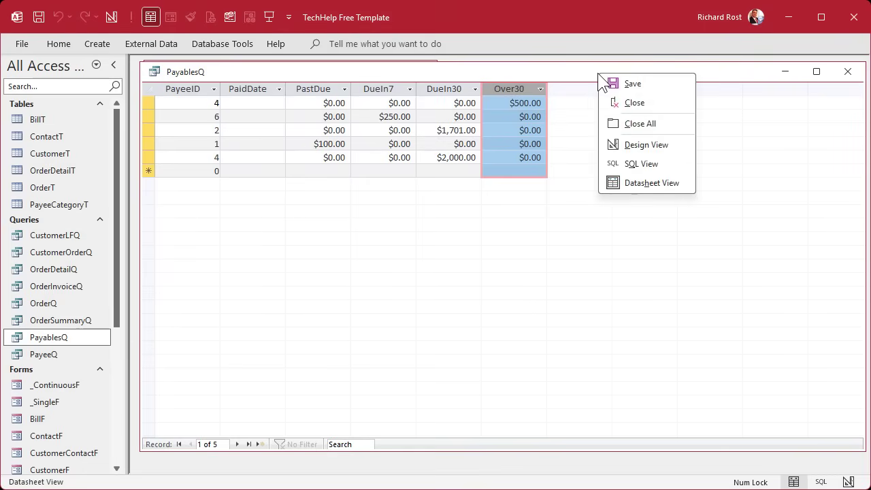
- In PayablesQ's design view, add PayeeQ and join BillT.PayeeID to PayeeQ.CustomerID
click(621, 144)
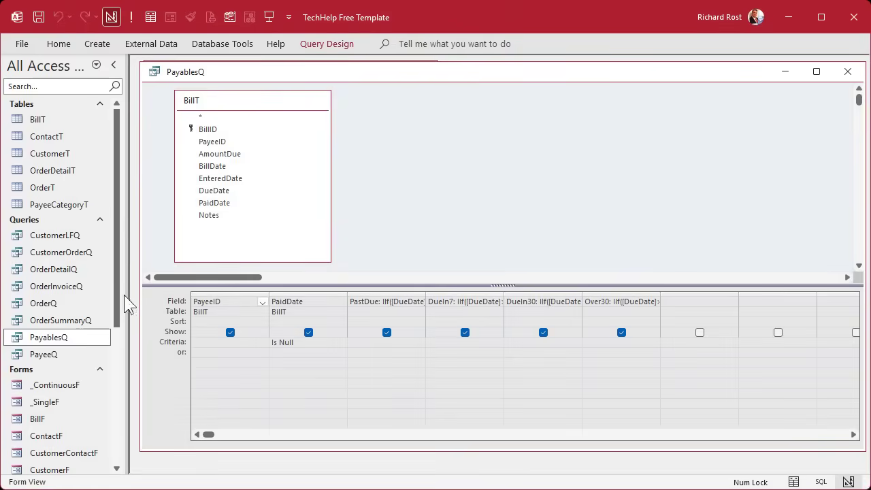
click(56, 354)
drag(56, 352, 469, 124)
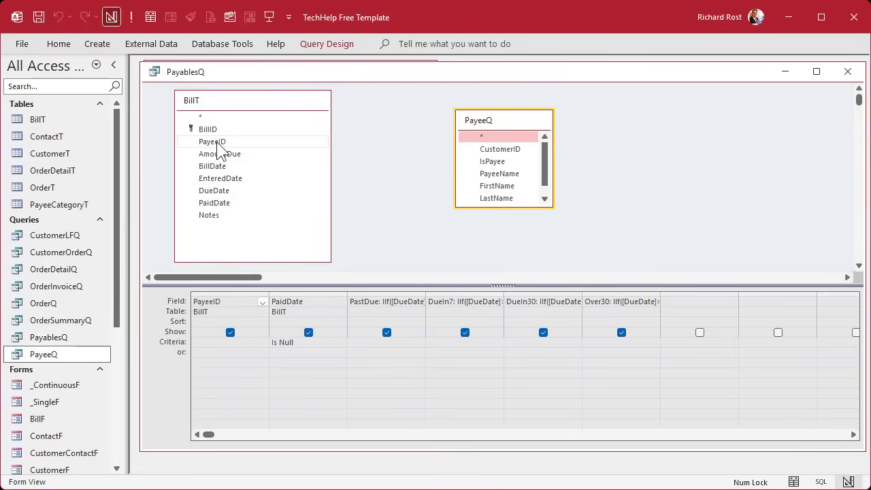
drag(224, 146, 505, 158)
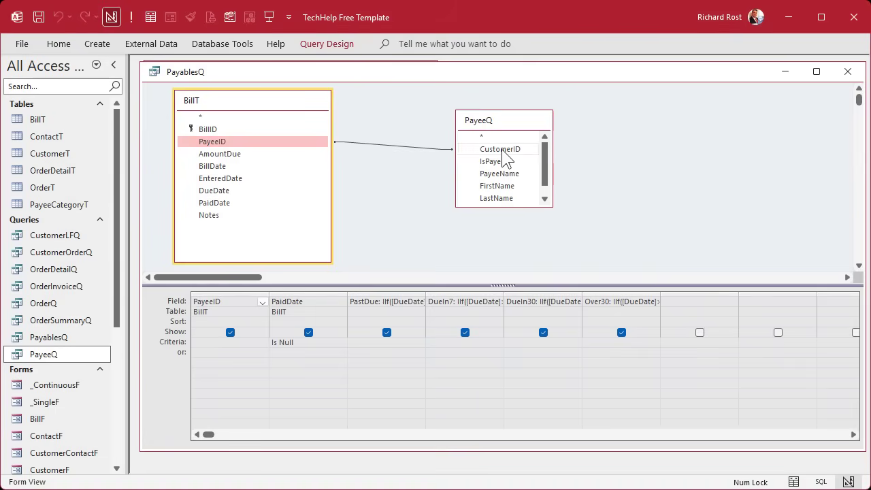
- Inspect the PayeeID–CustomerID join fields, then open the BillT table's data
click(389, 144)
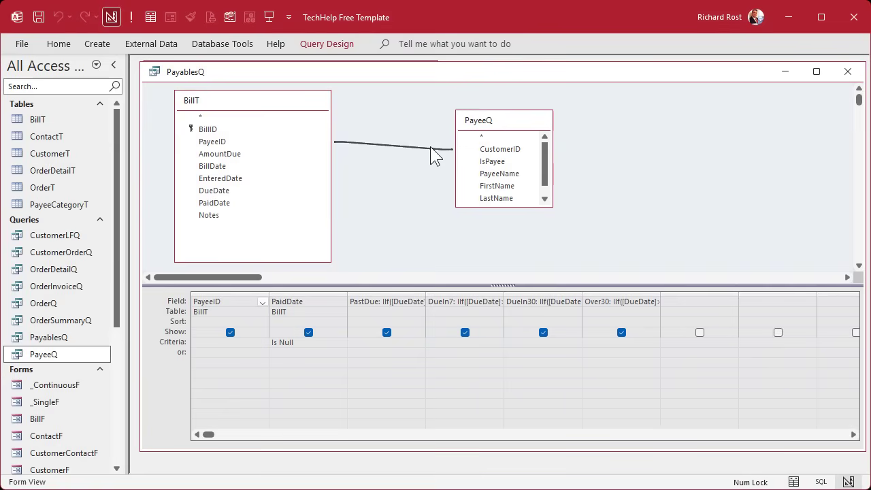
click(229, 142)
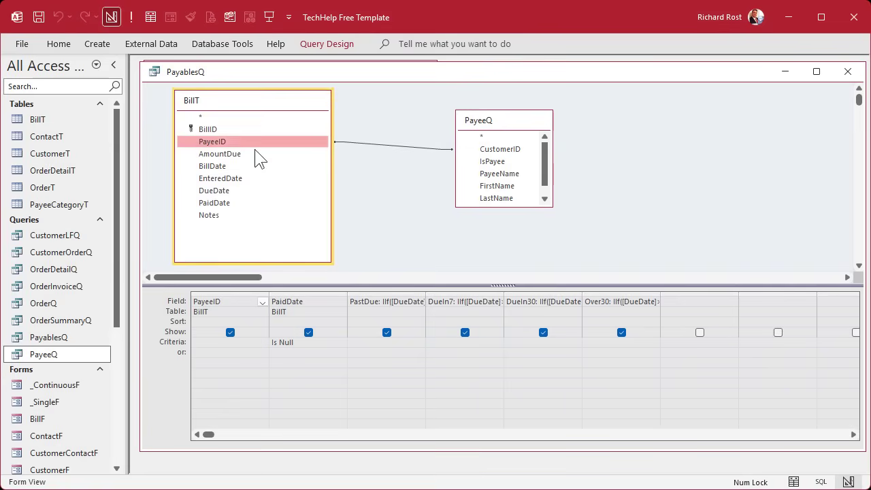
click(507, 149)
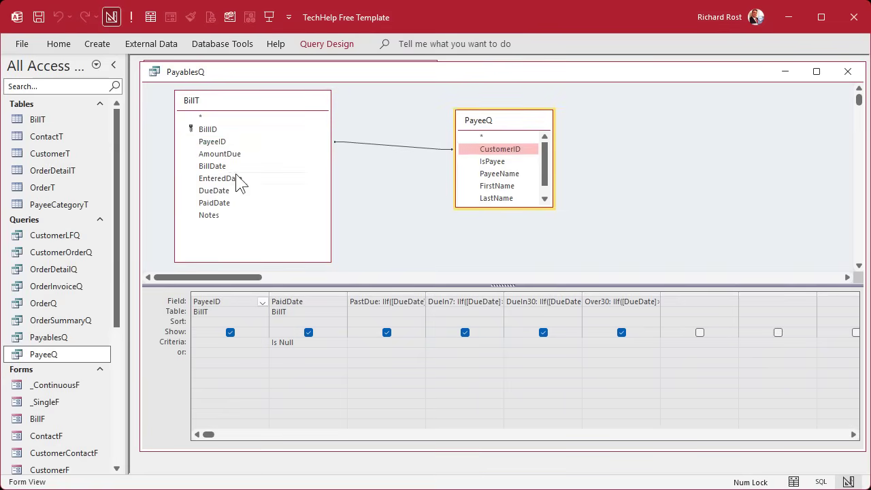
double_click(56, 120)
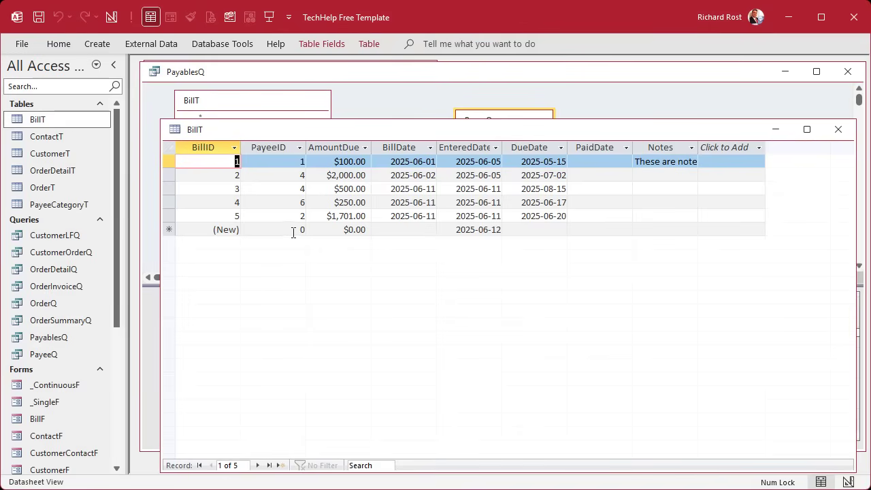
- Close BillT, add PayeeQ's PayeeName field to PayablesQ, and run the query
click(276, 147)
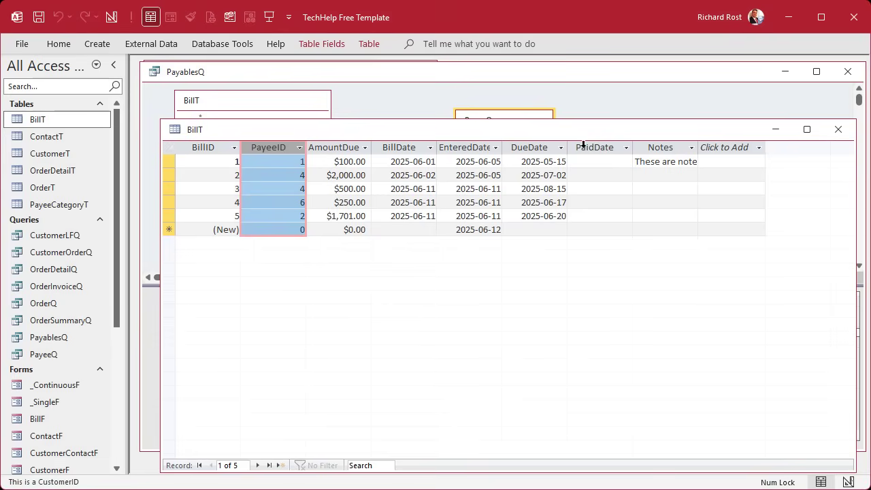
click(837, 129)
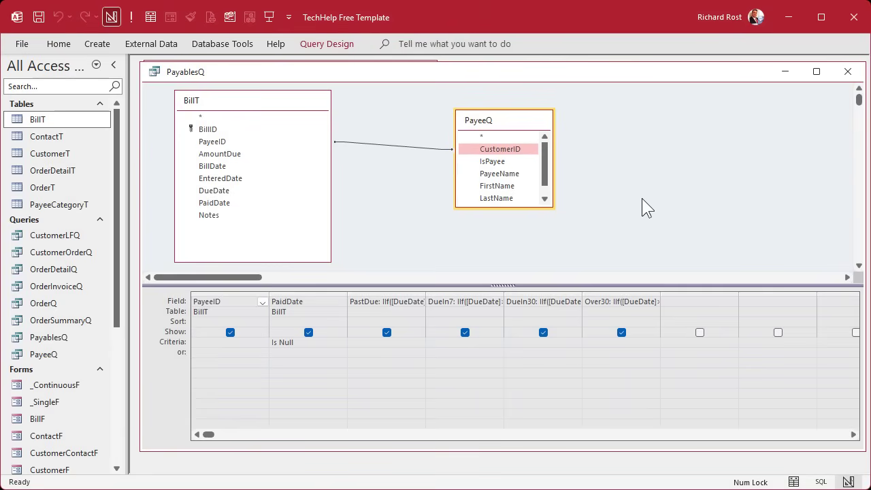
click(501, 173)
double_click(500, 172)
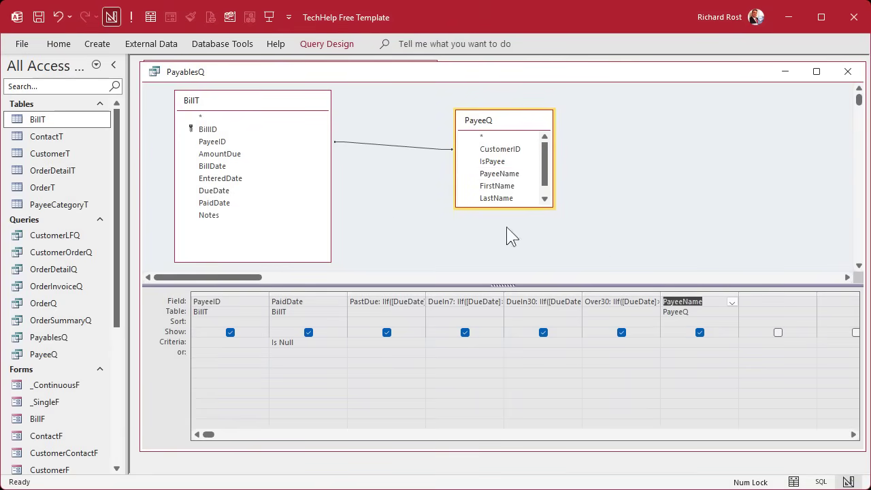
click(131, 18)
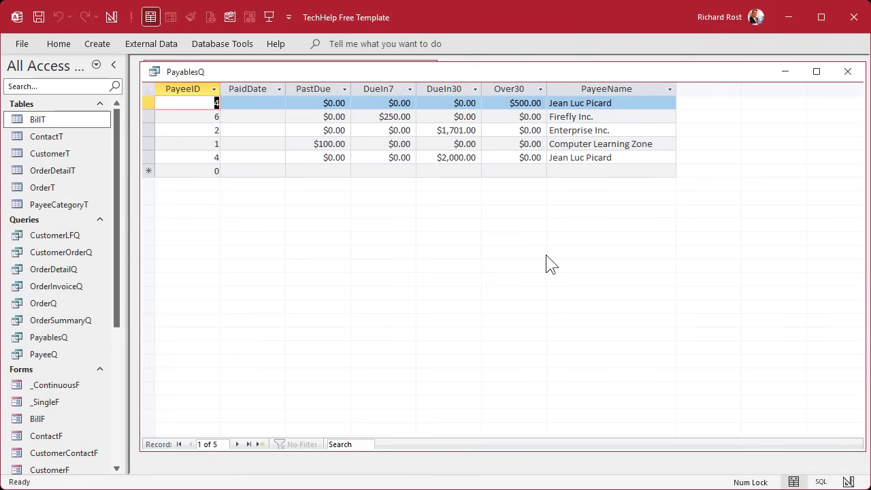
- Close PayablesQ and paste a copy of the _BlankR report named PayablesR
click(845, 72)
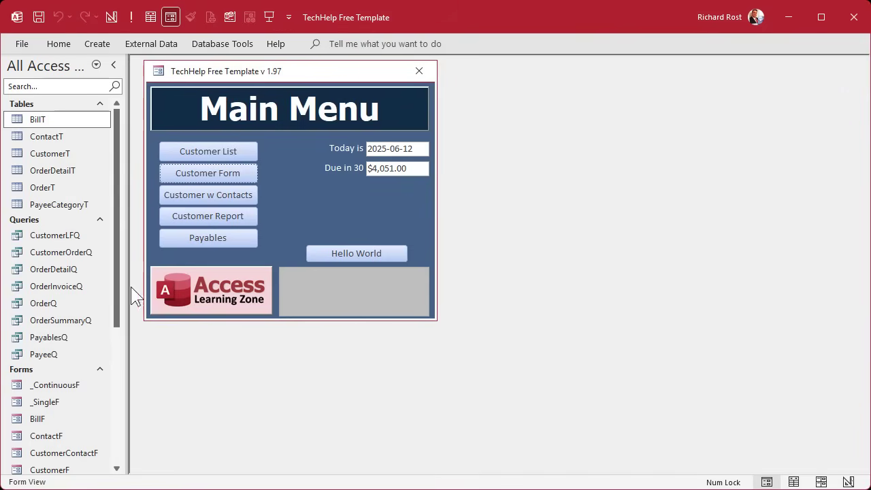
drag(119, 267, 120, 392)
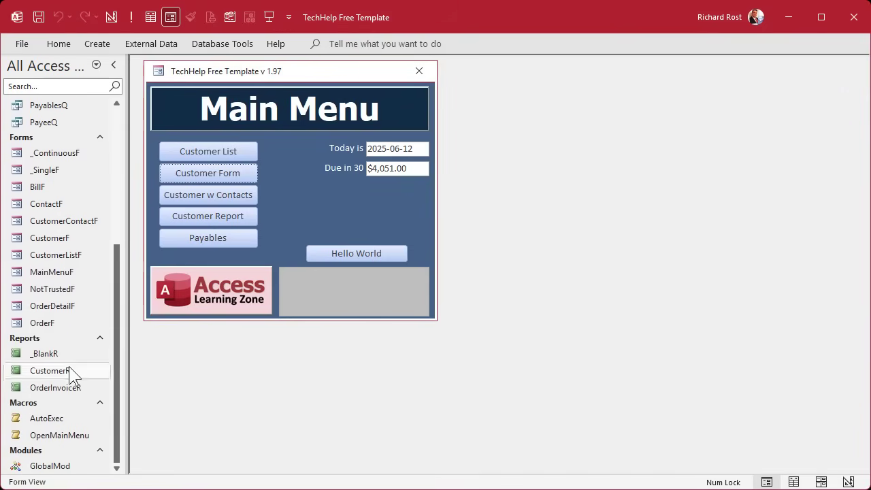
click(54, 355)
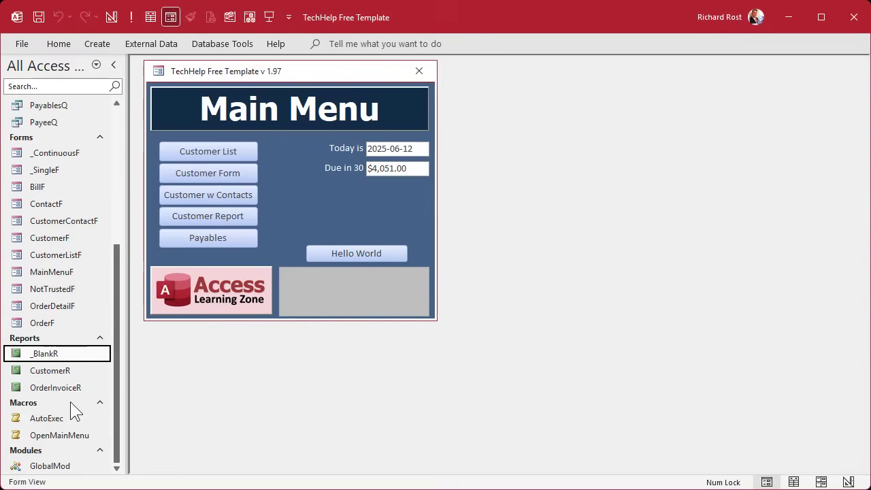
key(ctrl+v)
text(P)
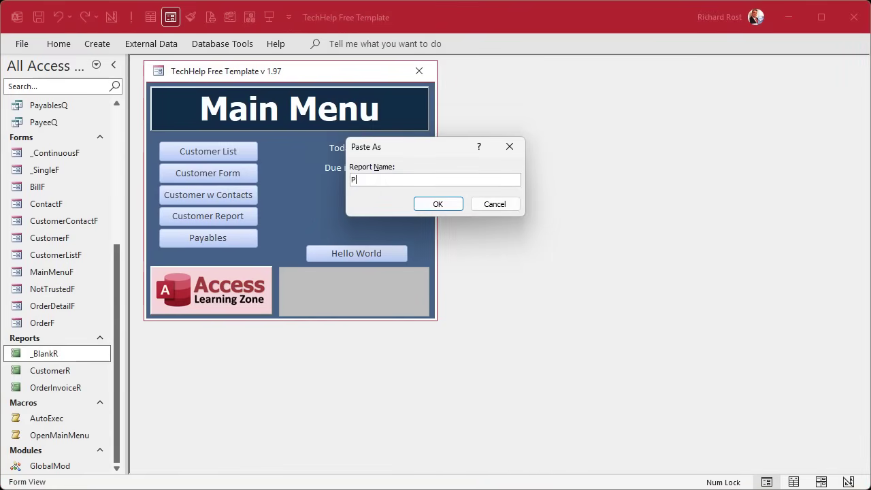
text(ayablesR)
key(Return)
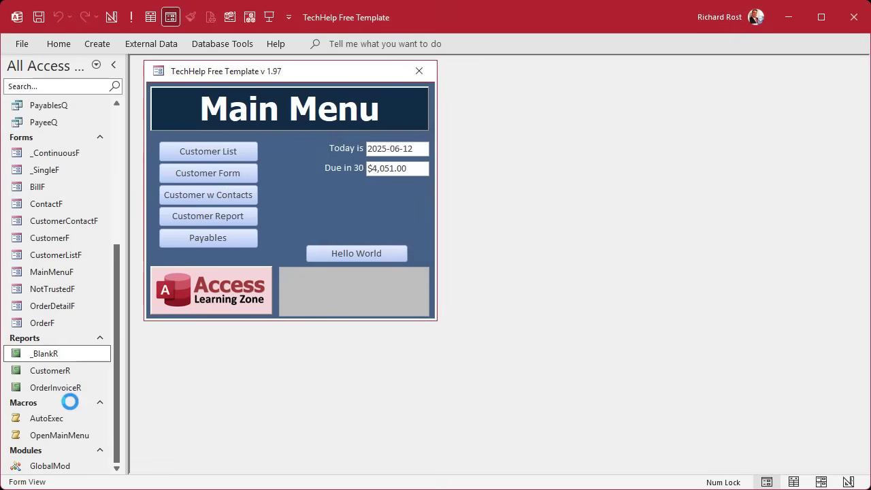
- Open the new PayablesR report in Design View
click(70, 402)
right_click(72, 403)
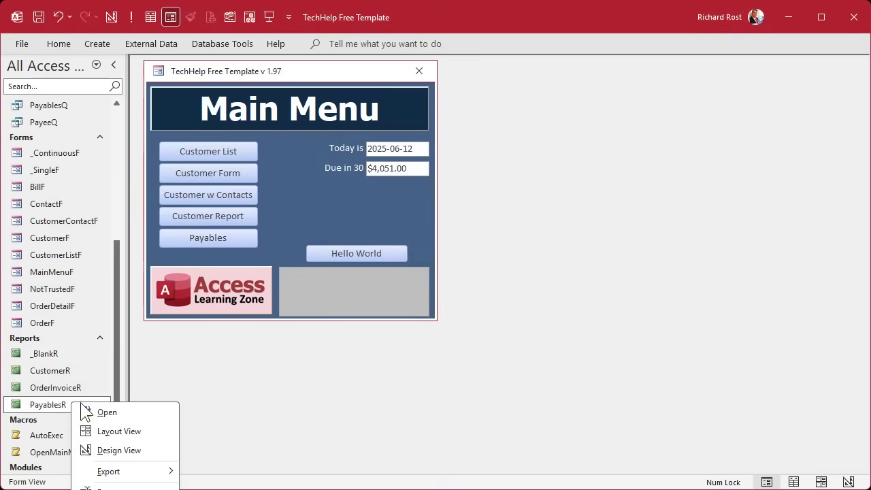
click(119, 450)
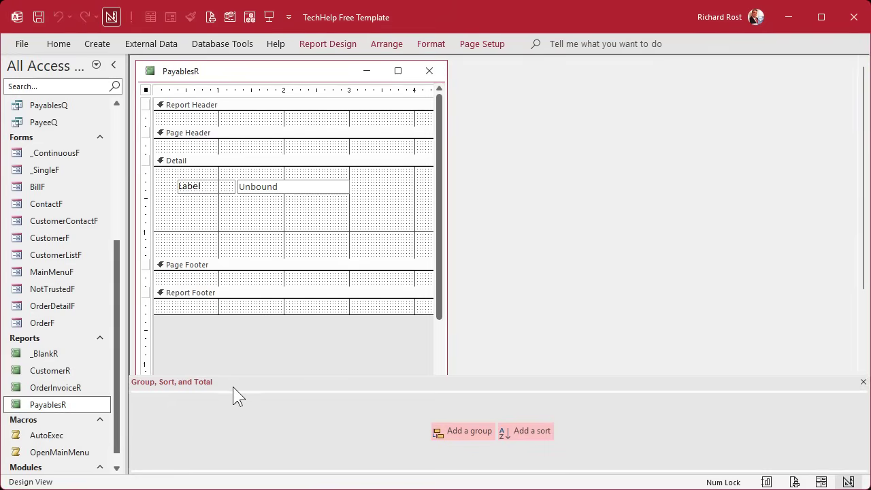
- Maximize the PayablesR design window and set its Record Source property to PayablesQ
click(862, 382)
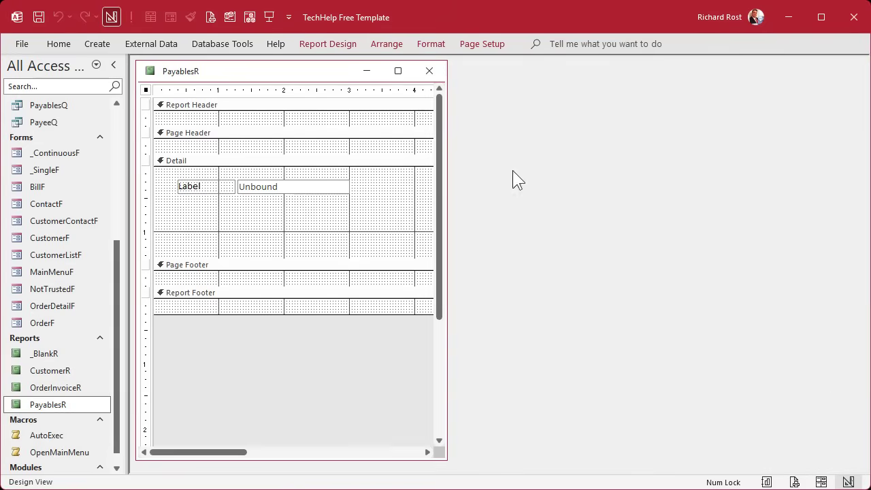
double_click(315, 70)
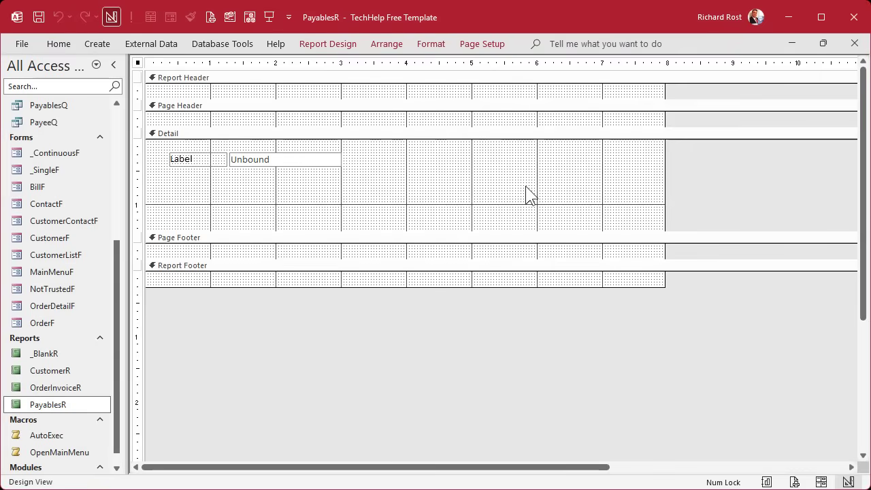
double_click(138, 63)
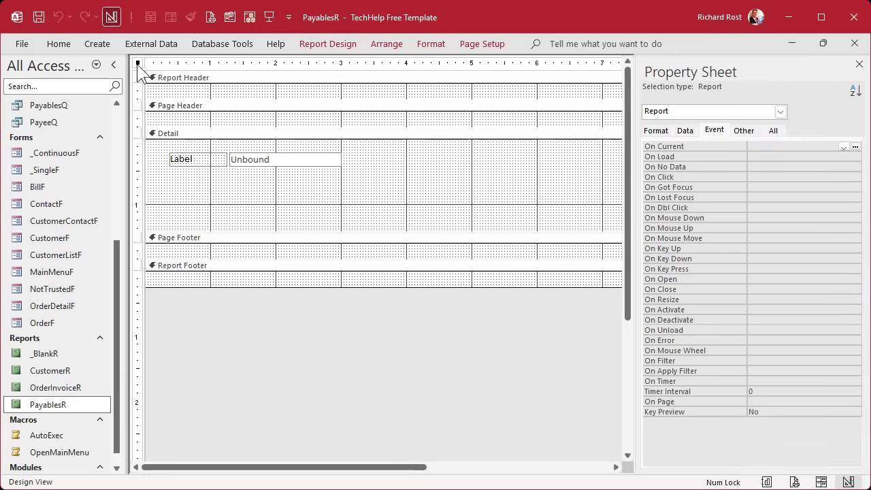
click(683, 131)
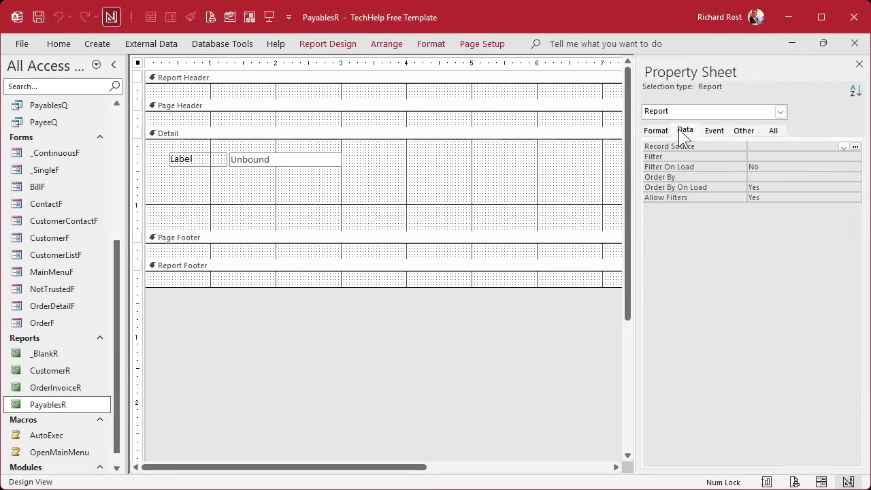
click(843, 147)
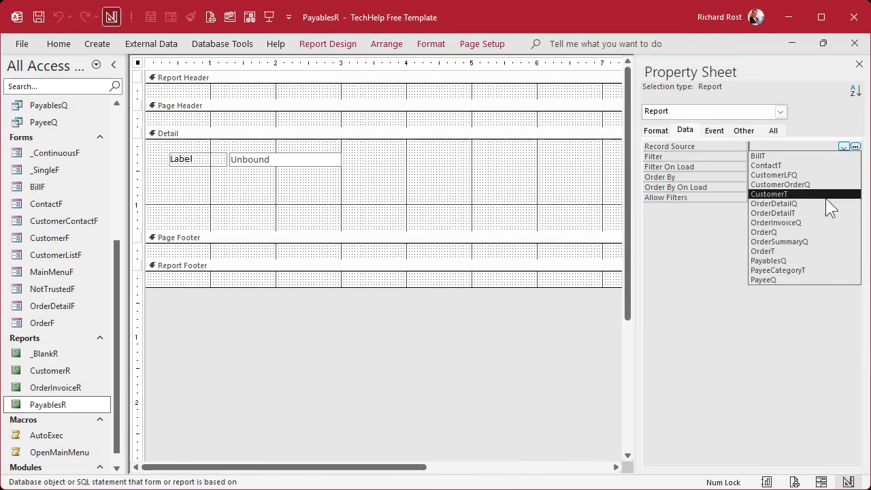
click(818, 261)
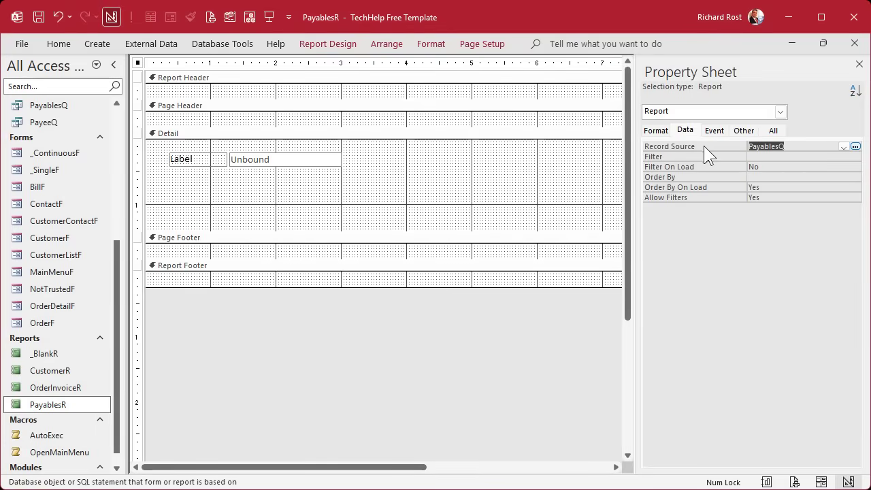
- Drag all seven PayablesQ fields from the Field List into the Detail section
click(507, 161)
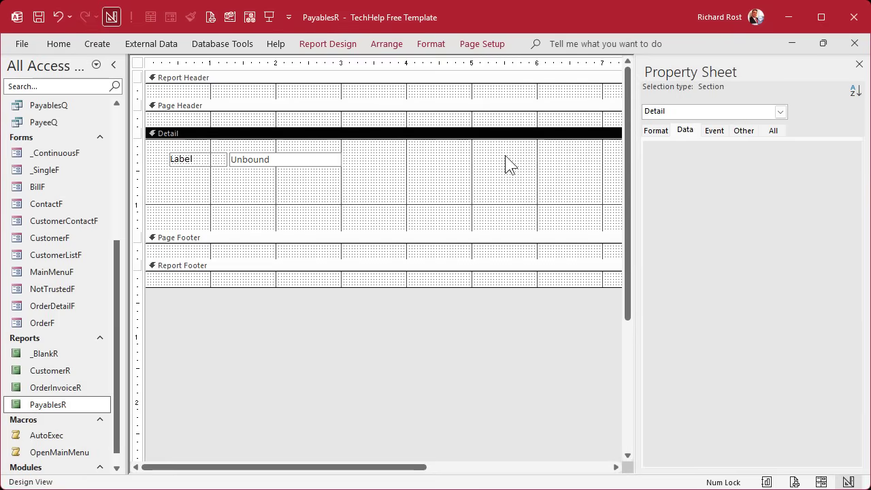
click(859, 66)
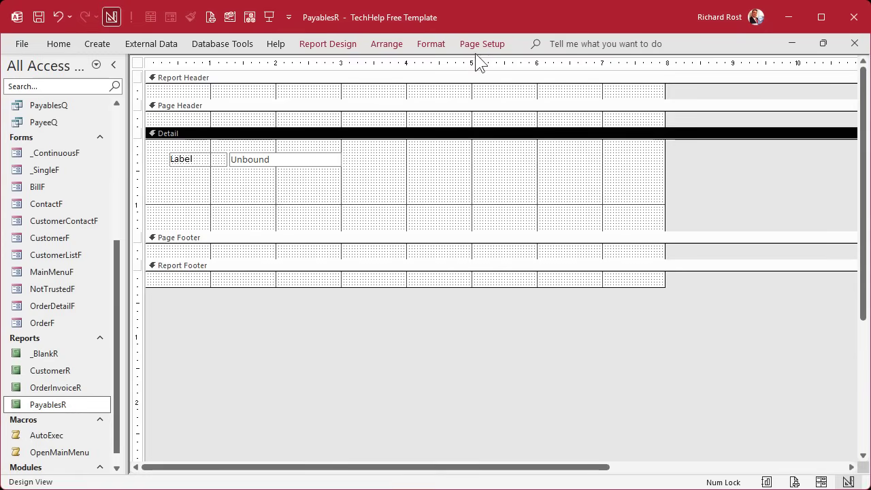
click(344, 42)
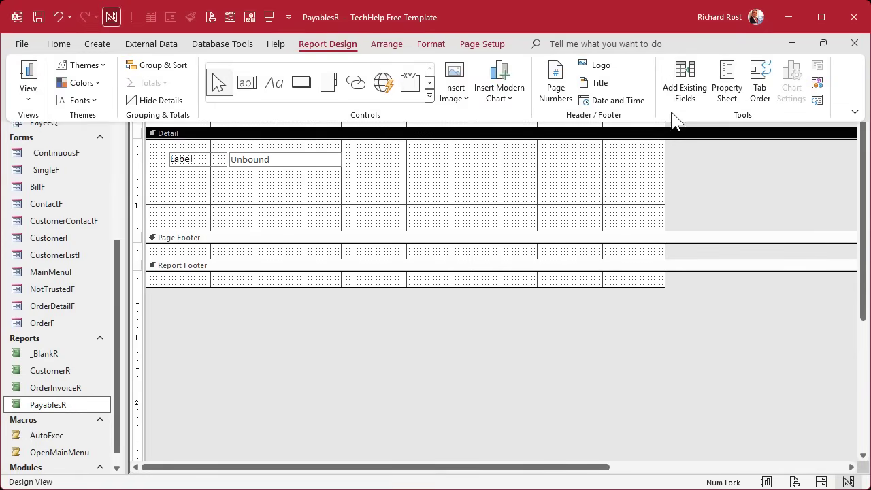
click(688, 91)
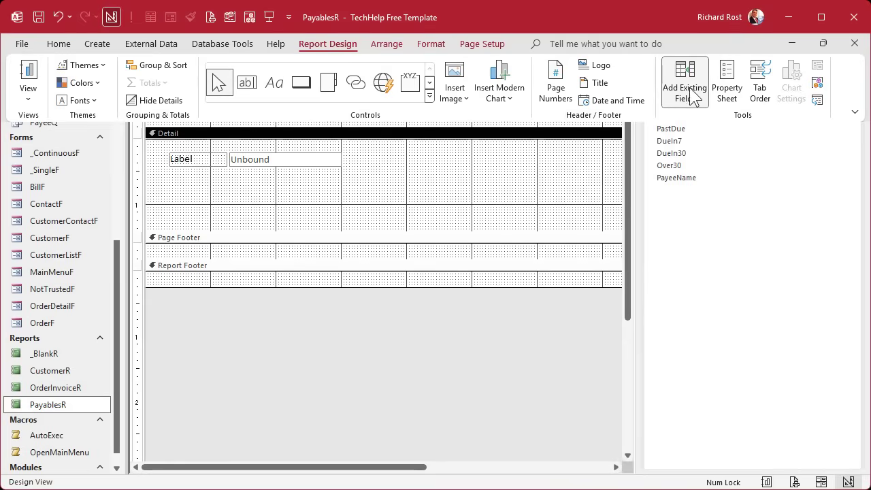
click(727, 239)
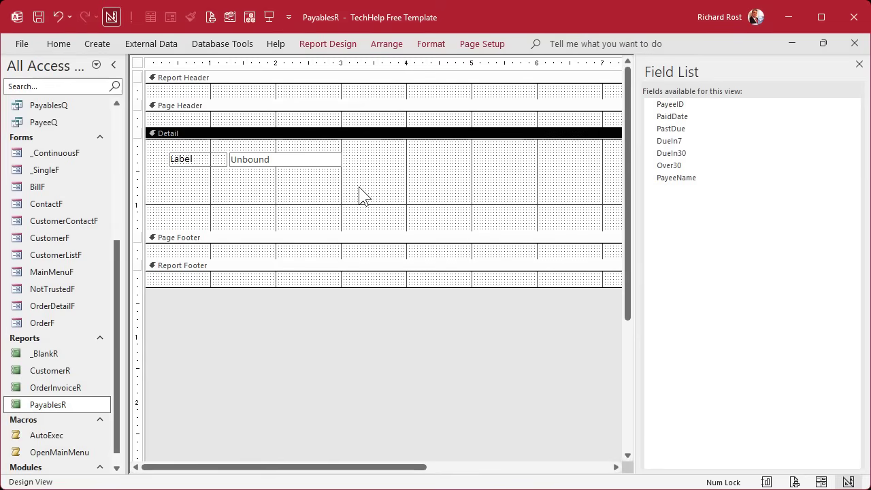
click(692, 105)
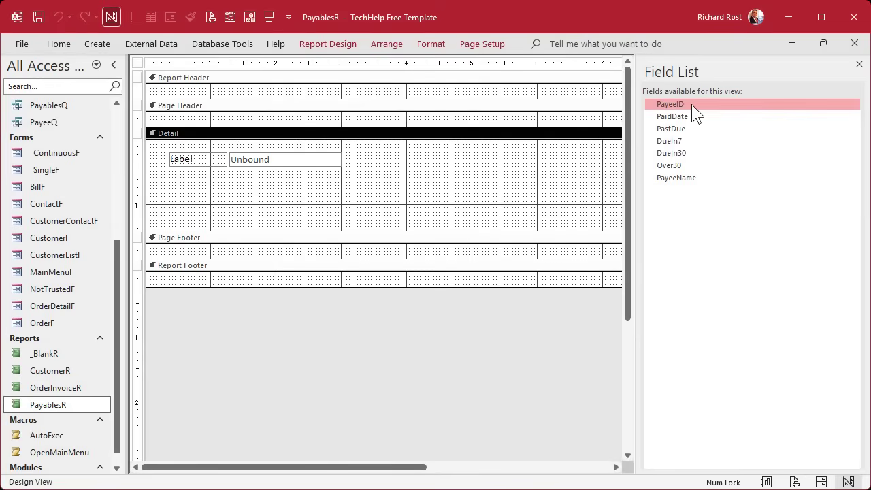
shift+click(689, 180)
drag(710, 177, 391, 155)
- Delete the leftover Unbound box and its label, then nudge the fourteen field controls up-left
click(246, 161)
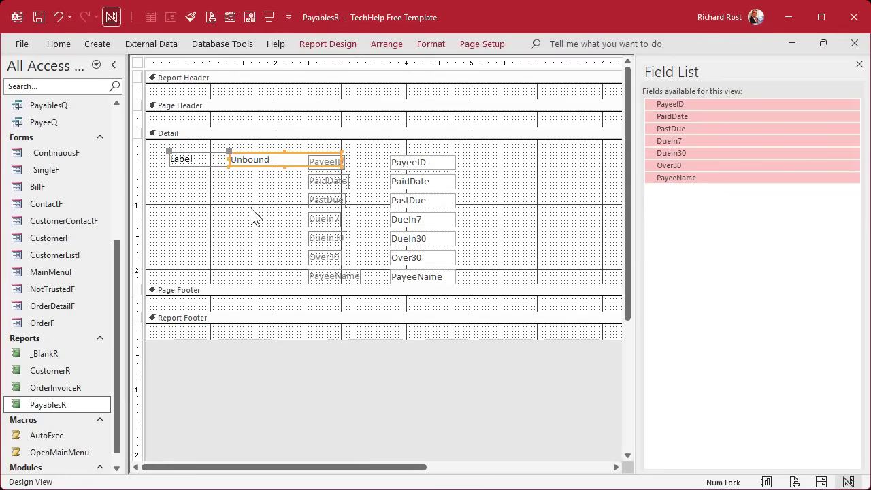
key(Delete)
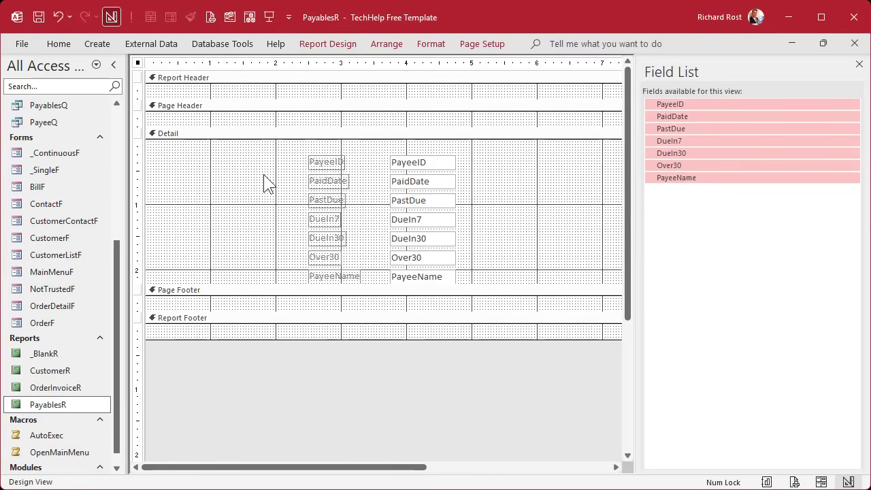
drag(264, 159, 425, 268)
click(487, 243)
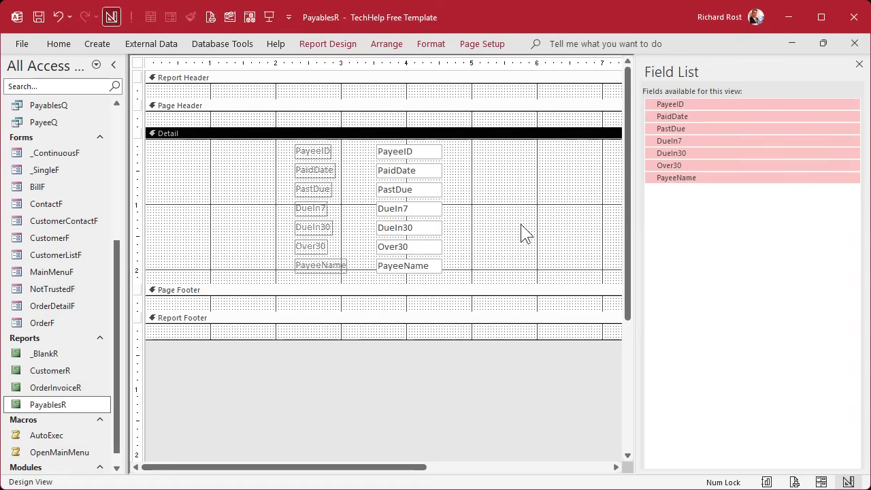
click(211, 19)
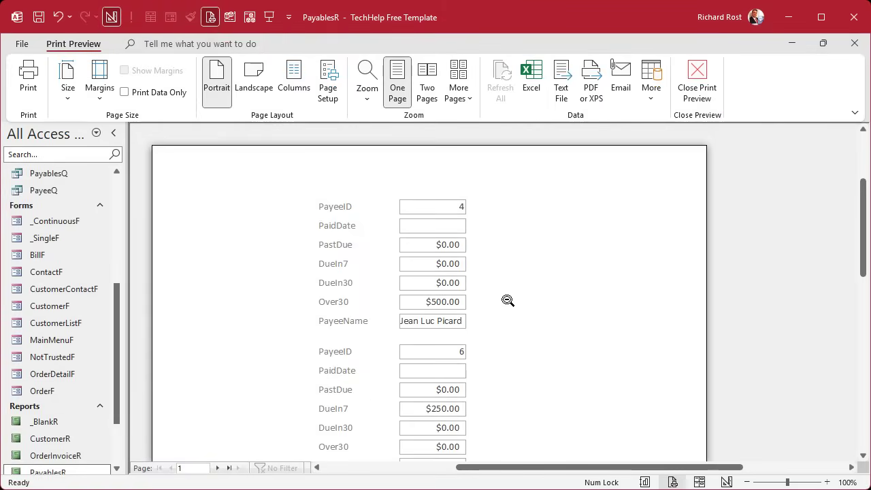
click(498, 255)
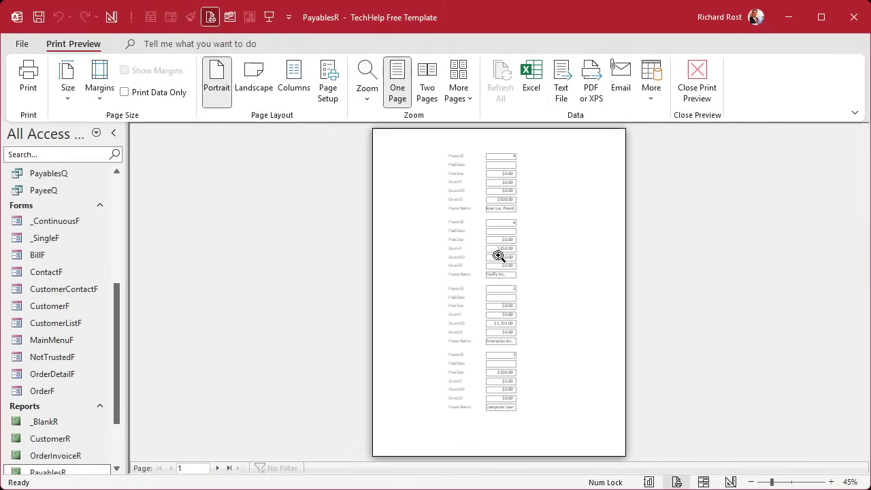
click(693, 68)
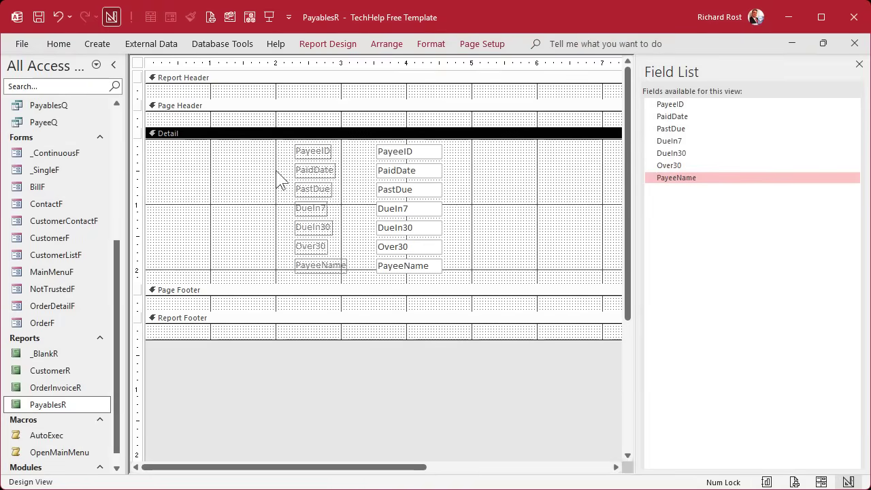
- Delete the PaidDate through PayeeName labels, leaving only the PayeeID label in Detail
click(858, 64)
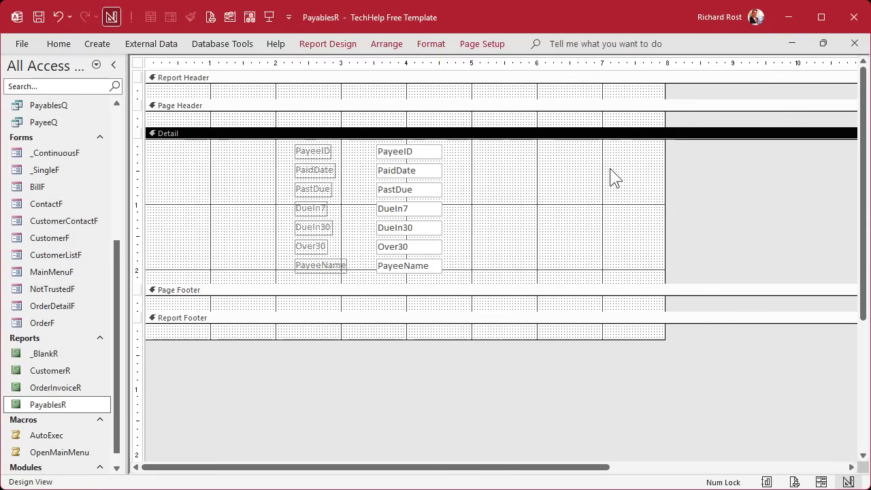
drag(273, 147, 340, 275)
click(268, 204)
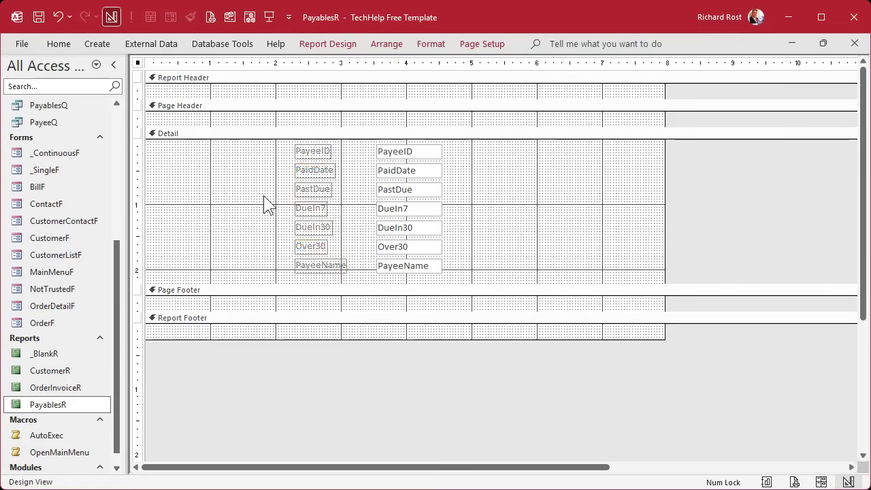
drag(272, 166, 362, 286)
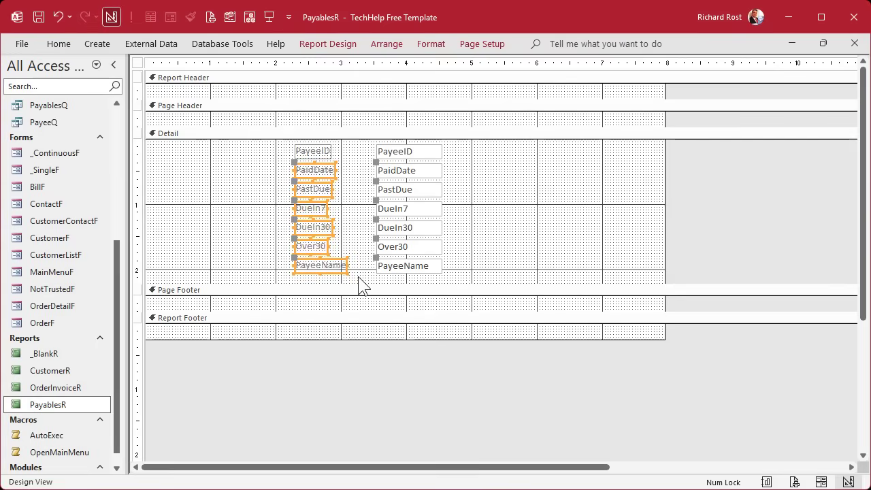
key(Delete)
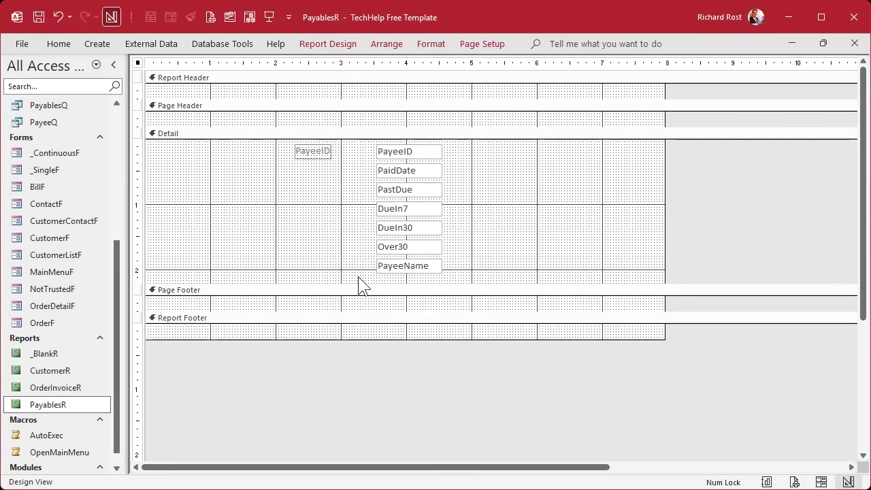
click(325, 155)
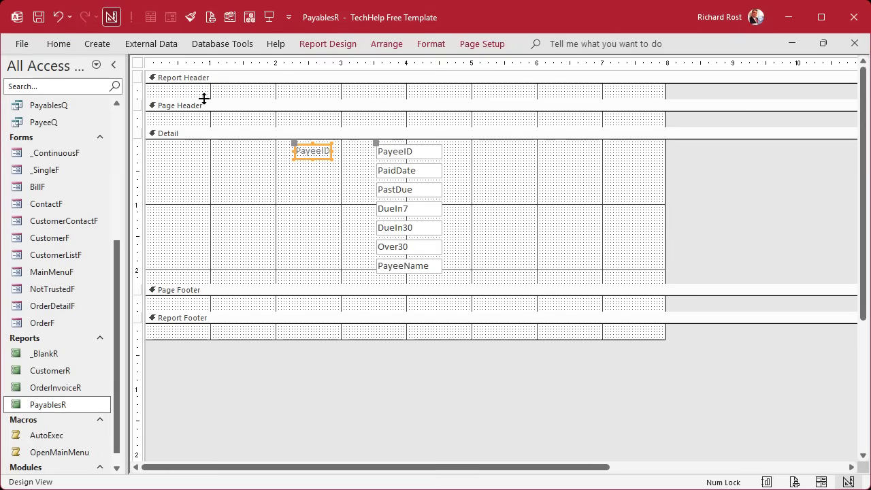
- Collapse the Report Header and Page Header to zero height
mouse_move(202, 98)
mouse_down()
mouse_move(208, 82)
mouse_move(211, 89)
mouse_up()
mouse_move(208, 278)
mouse_down()
mouse_move(213, 255)
mouse_move(214, 286)
mouse_move(218, 273)
mouse_up()
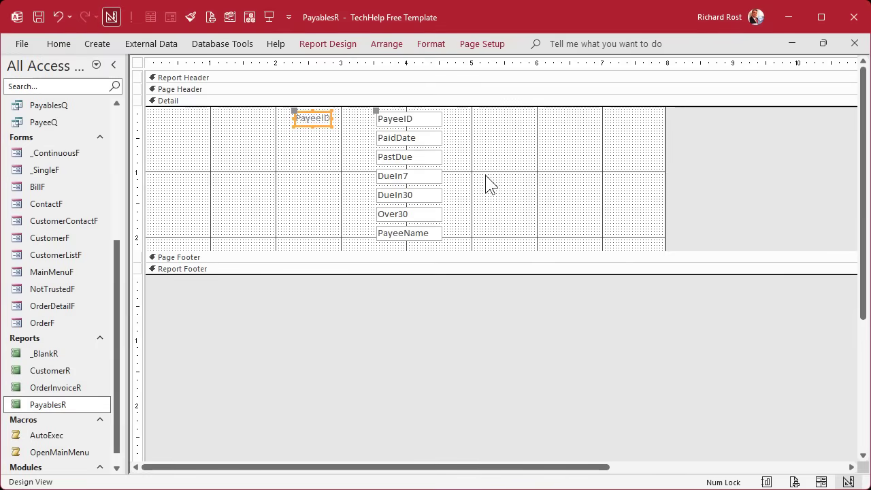
click(408, 119)
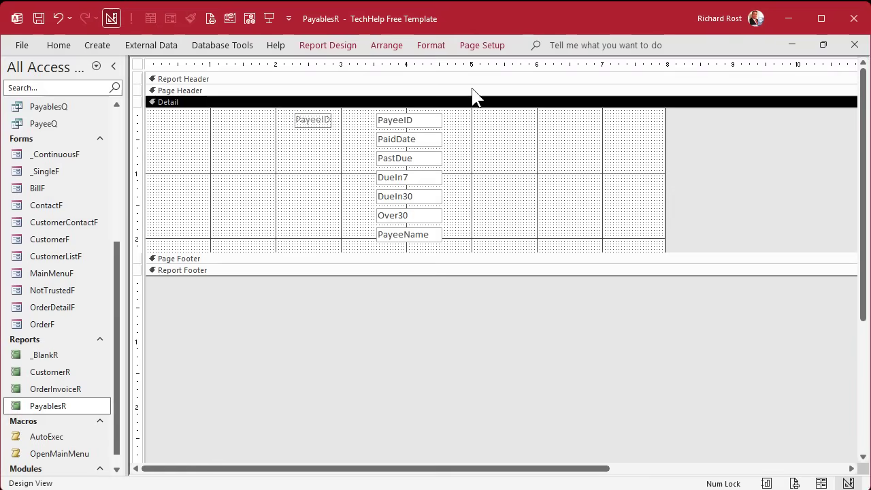
- Add a group on PayeeID with a footer section in the Group, Sort, and Total pane
click(467, 45)
click(333, 45)
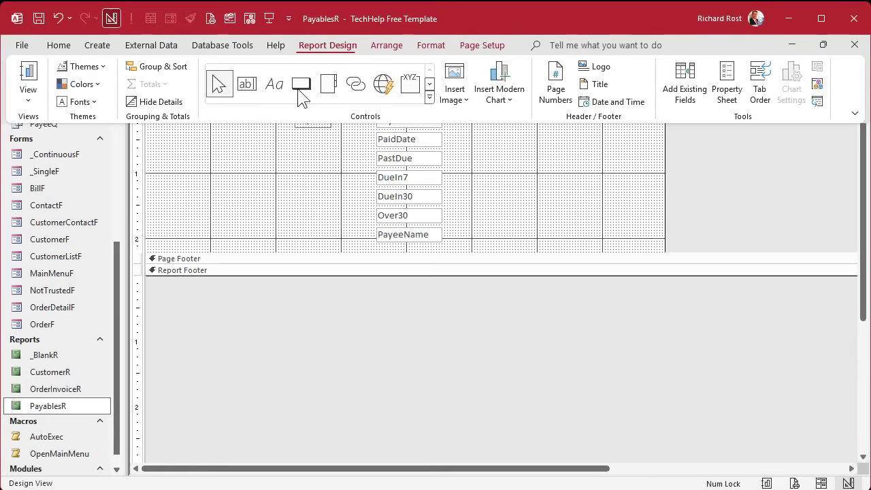
click(159, 67)
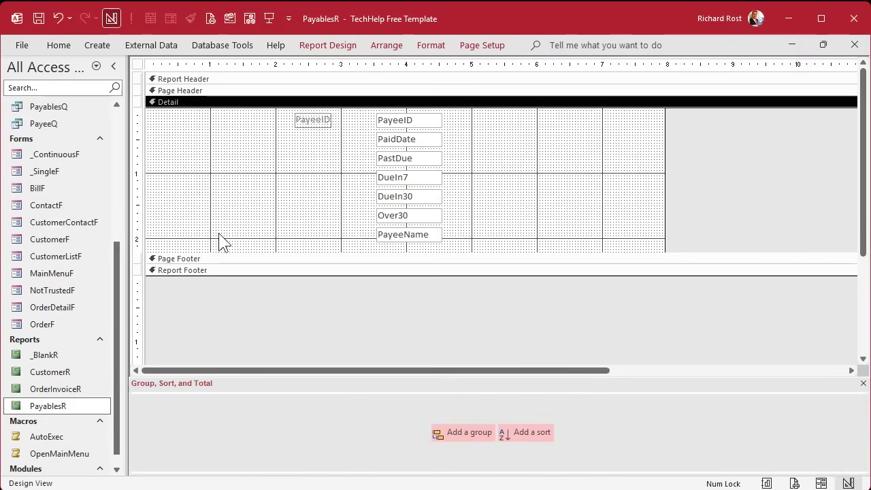
click(520, 324)
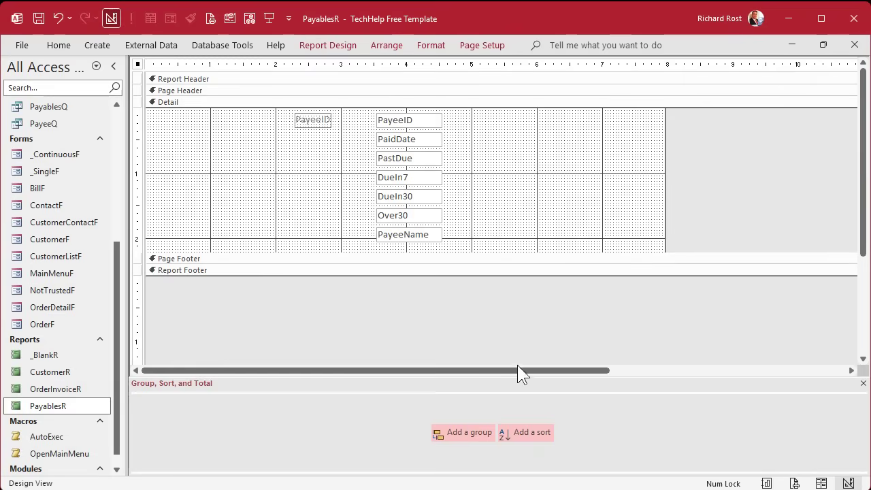
click(468, 429)
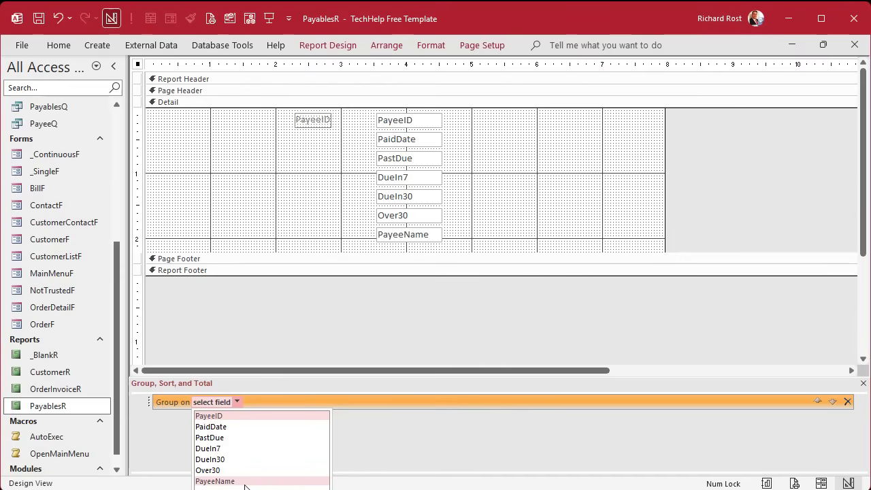
click(225, 414)
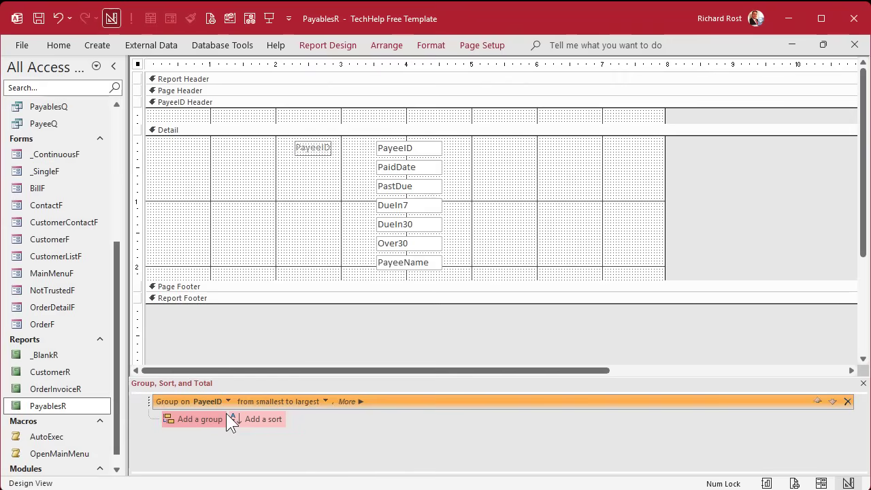
click(360, 400)
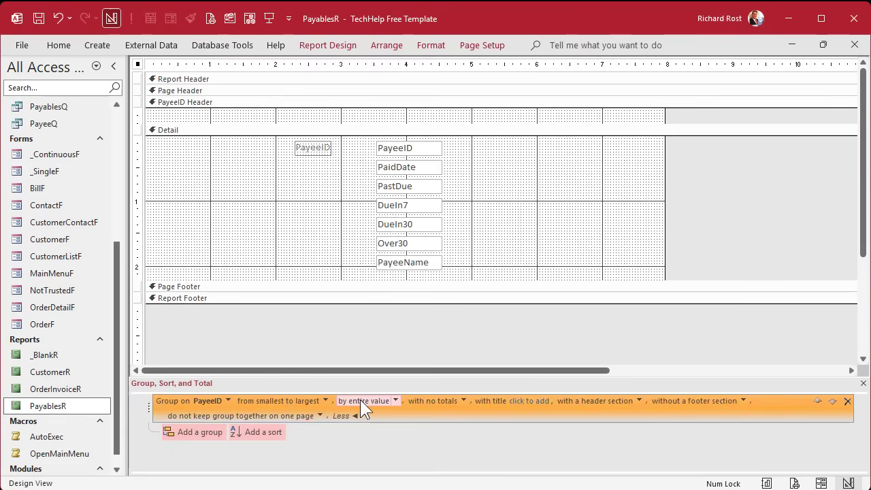
click(743, 400)
click(706, 413)
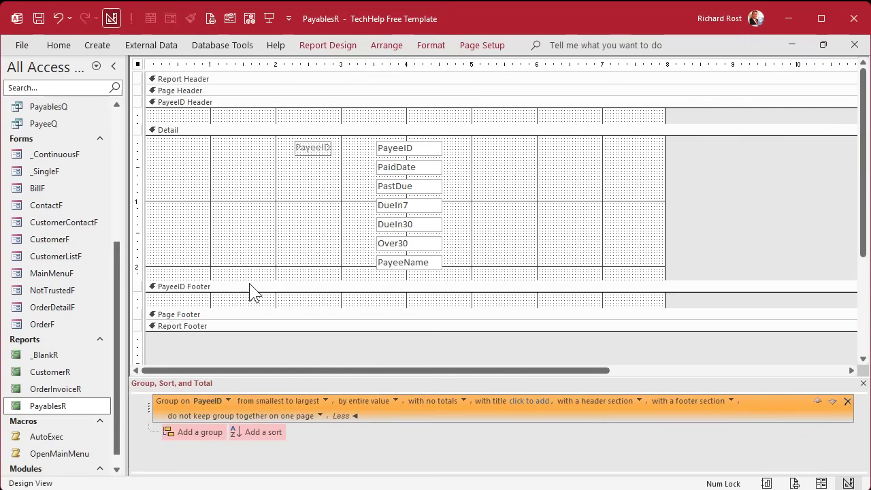
- Add a sort on PayeeName inside the PayeeID group
click(258, 436)
text(PayeeName)
key(Return)
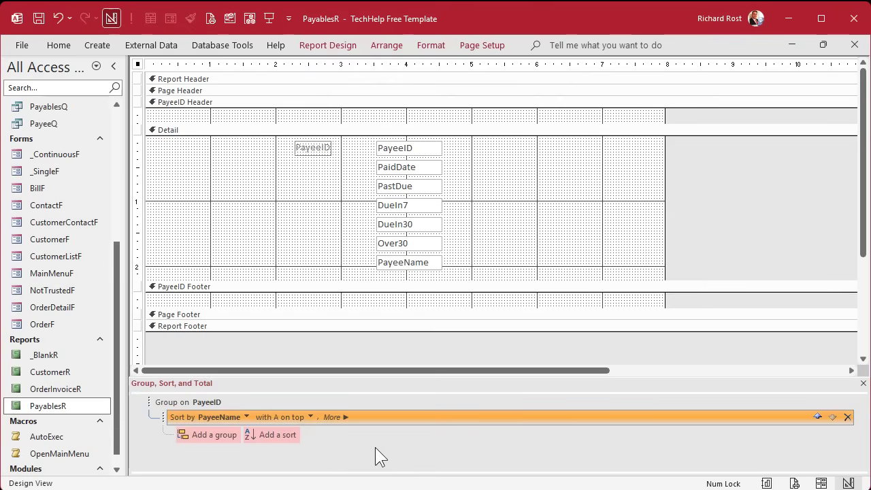
- Move the Sort by PayeeName row above the Group on PayeeID row
click(248, 210)
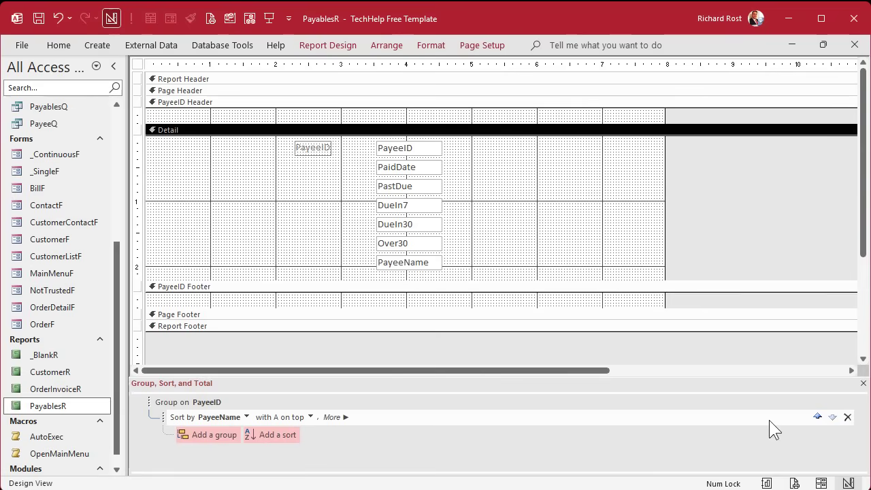
click(818, 418)
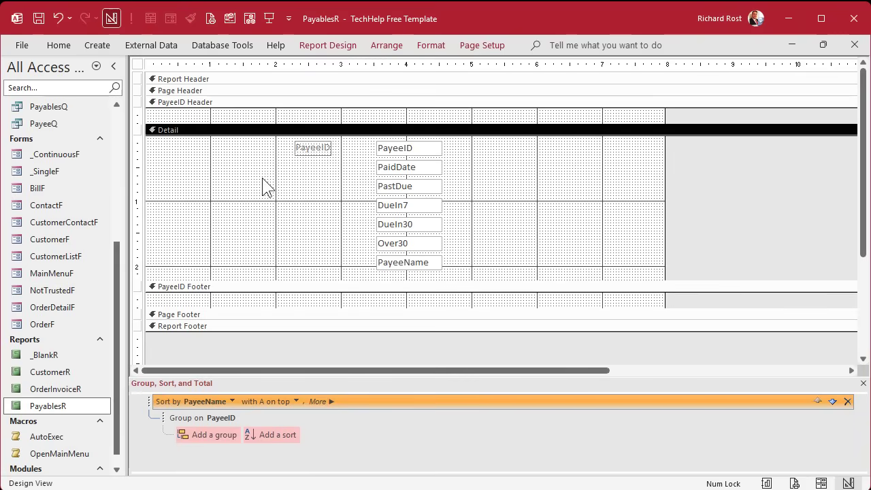
- Move the PayeeID label into the PayeeID Header and shorten its text to 'Payee'
click(302, 151)
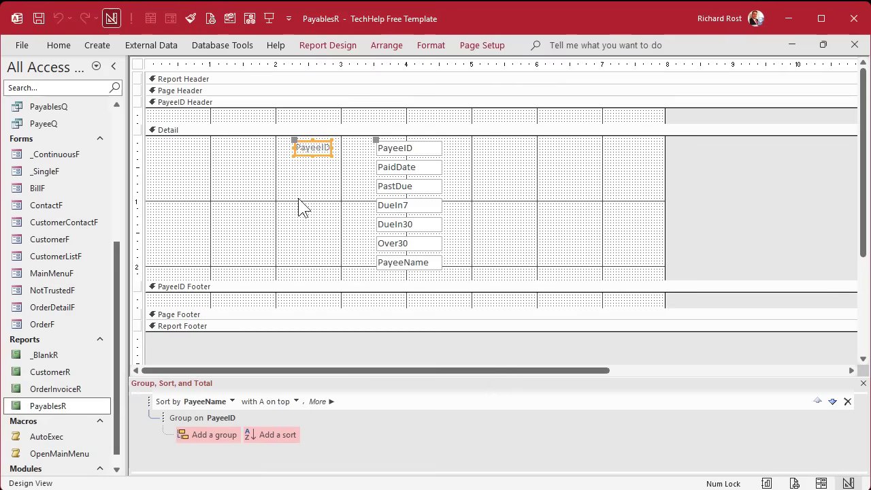
key(ctrl+x)
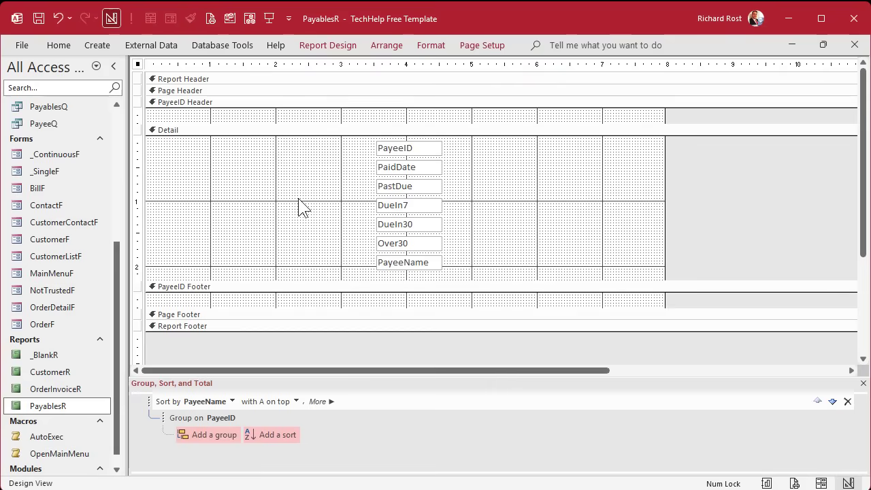
click(218, 123)
key(ctrl+v)
click(187, 120)
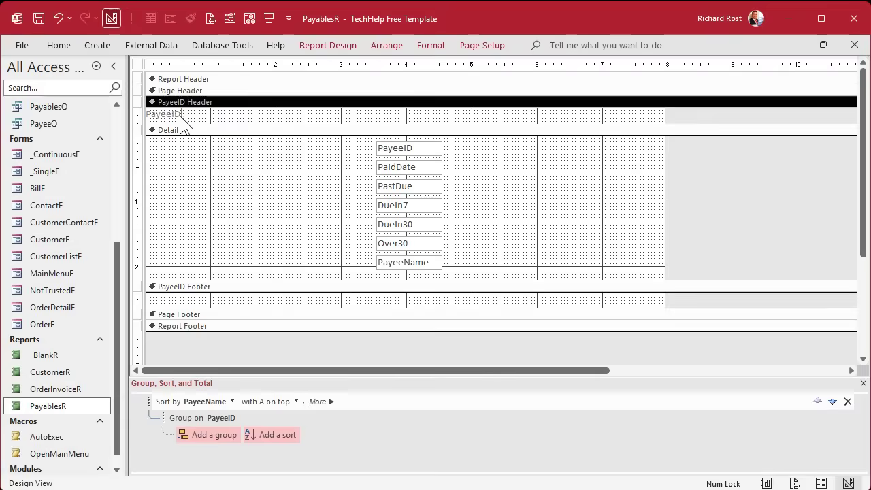
click(170, 116)
drag(172, 114, 234, 121)
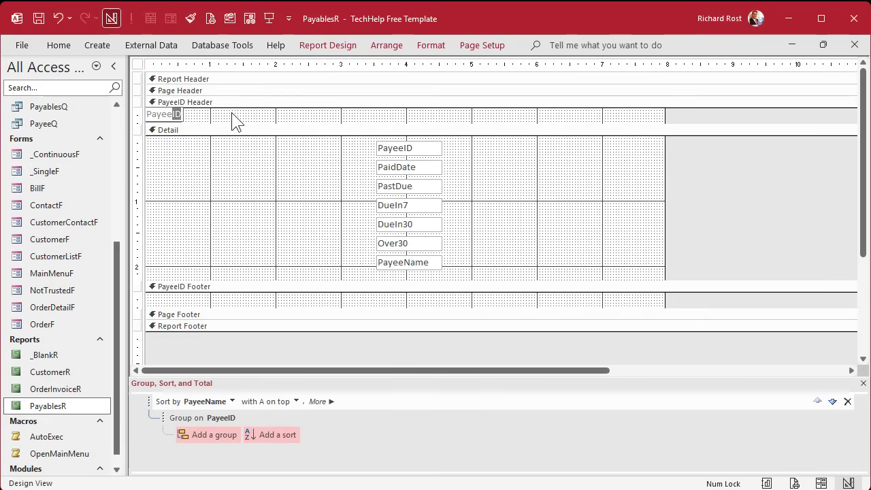
key(Delete)
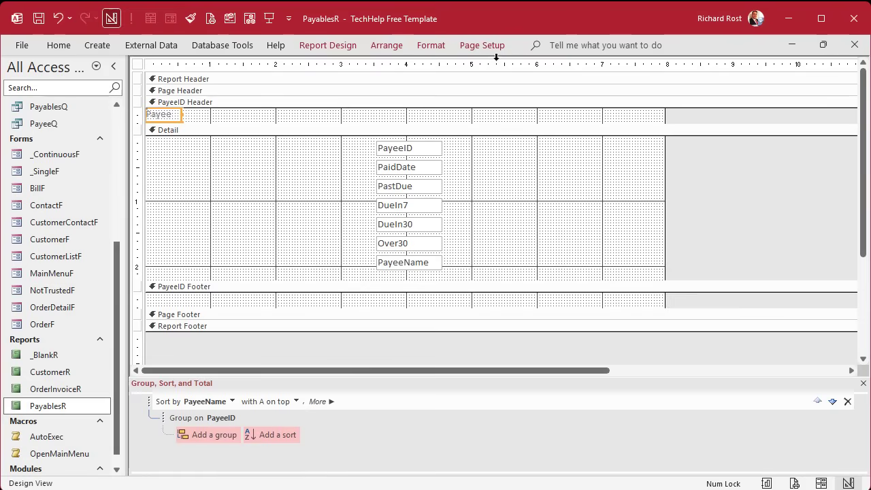
- Give the Payee label black font colour and a transparent shape outline
click(484, 45)
click(350, 45)
click(432, 44)
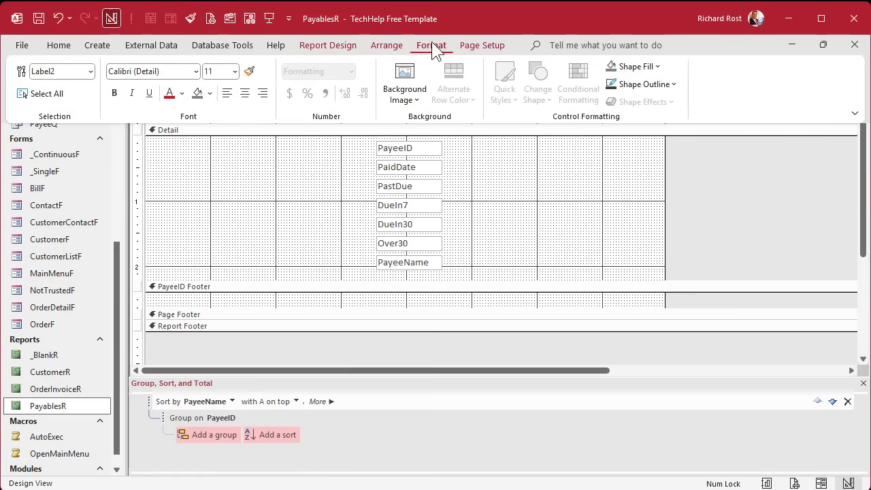
click(182, 93)
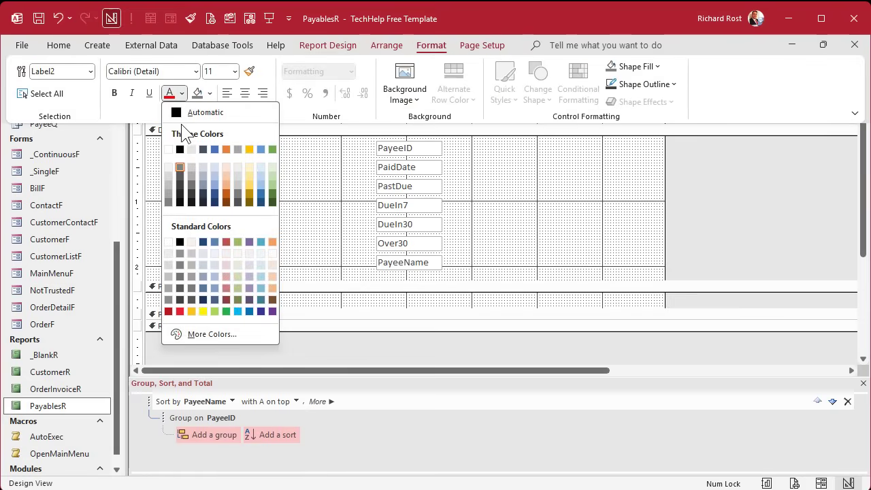
click(180, 239)
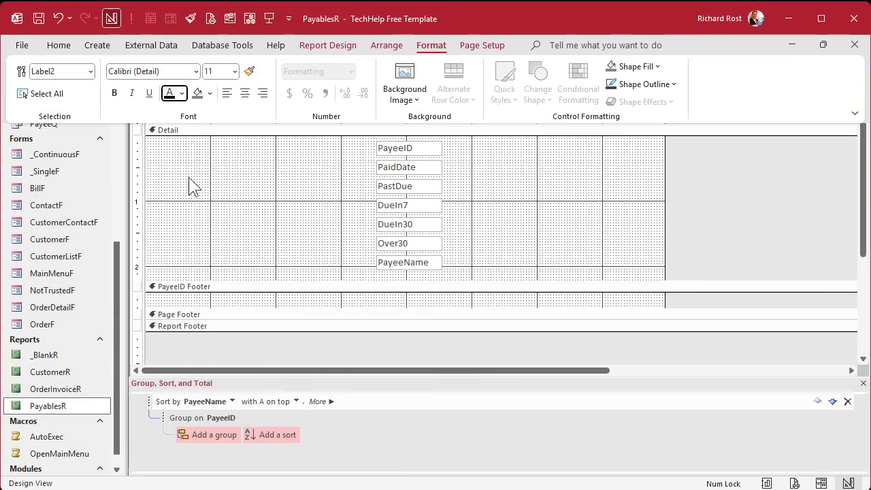
click(657, 87)
click(656, 361)
- Set the shape outline of the seven Detail text boxes to transparent
drag(347, 144, 479, 279)
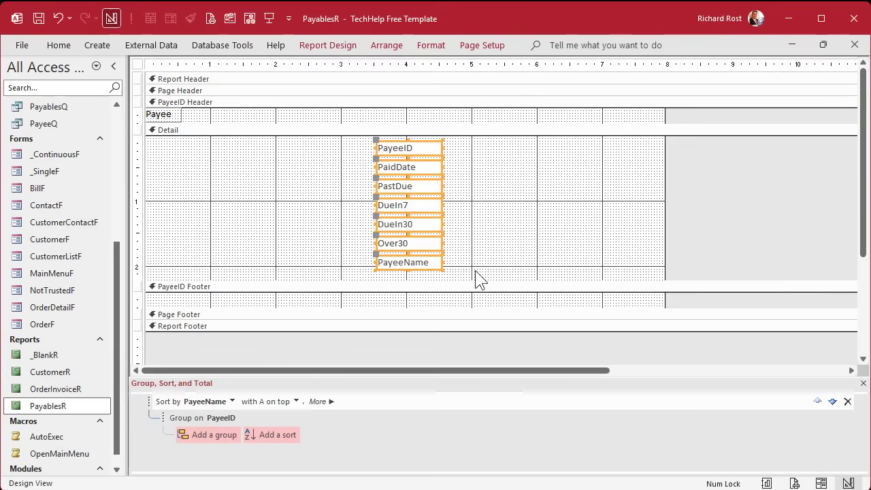
click(433, 45)
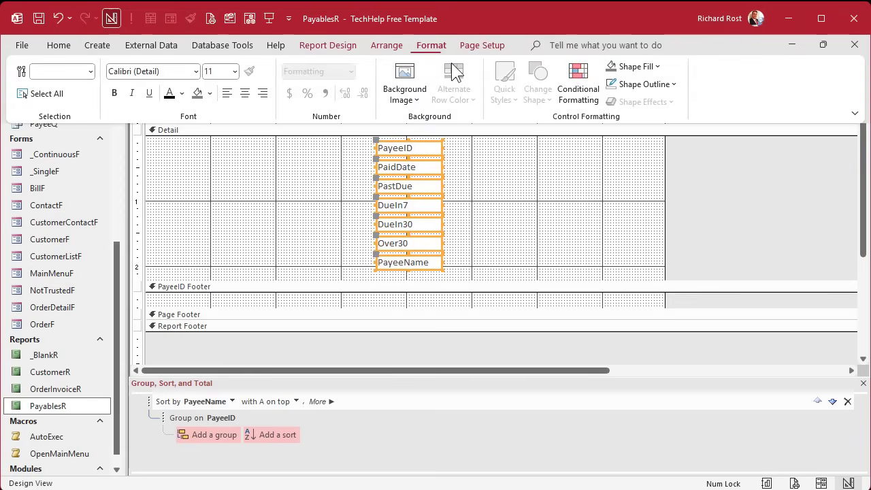
click(653, 85)
click(662, 361)
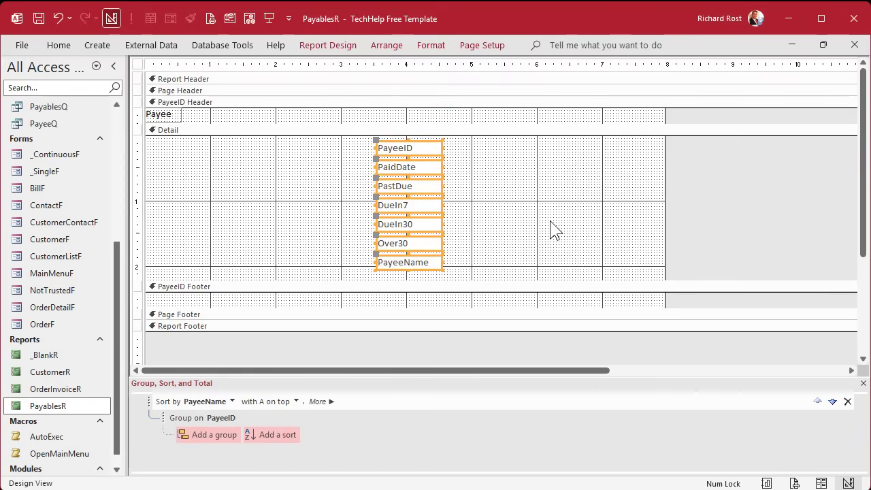
click(535, 197)
- Widen the Payee label and shift it right, moving PayeeName to the top of Detail
click(173, 117)
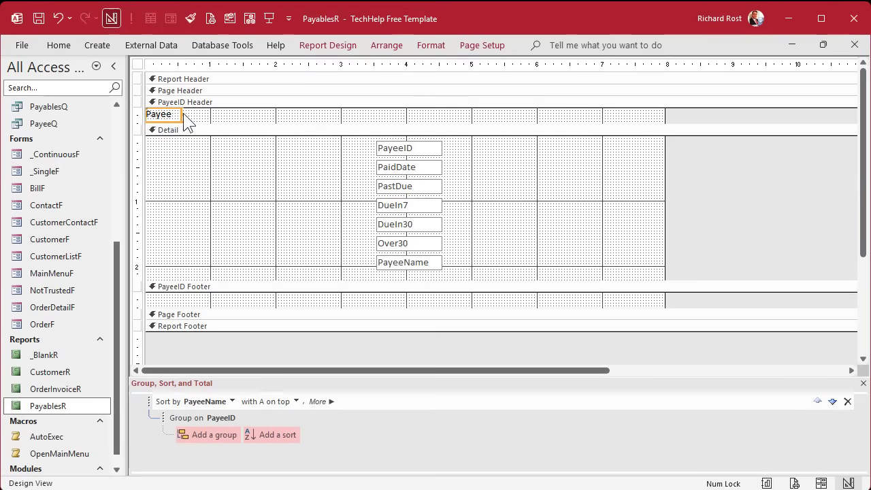
drag(181, 114, 268, 114)
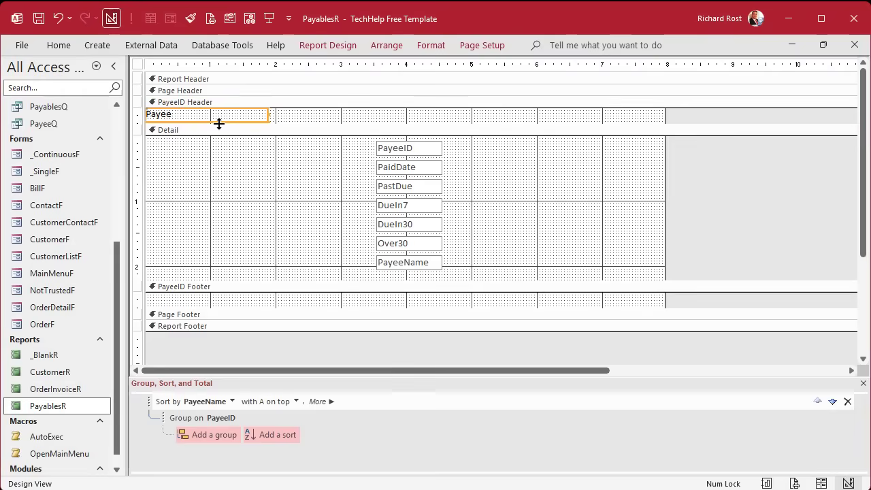
click(291, 208)
drag(398, 263, 215, 166)
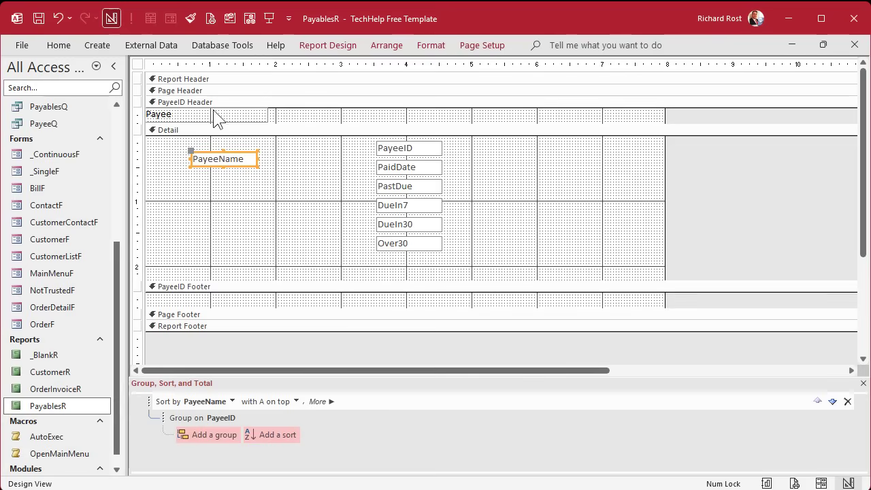
drag(194, 117, 461, 113)
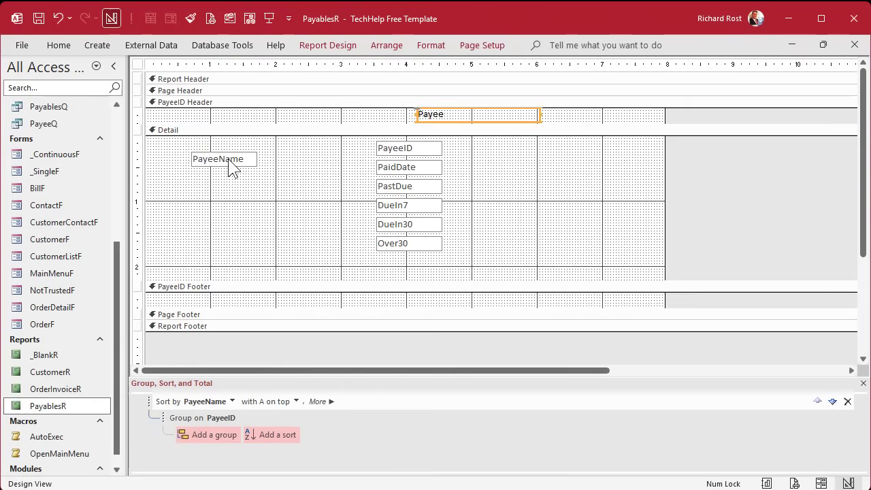
- Place PayeeName in the PayeeID Header as a bold, widened box
drag(230, 165, 174, 113)
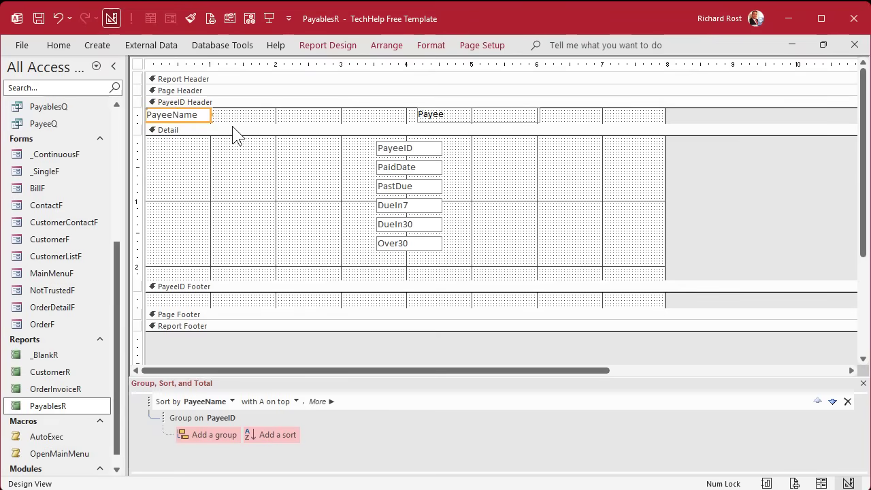
key(ctrl+b)
drag(212, 114, 341, 114)
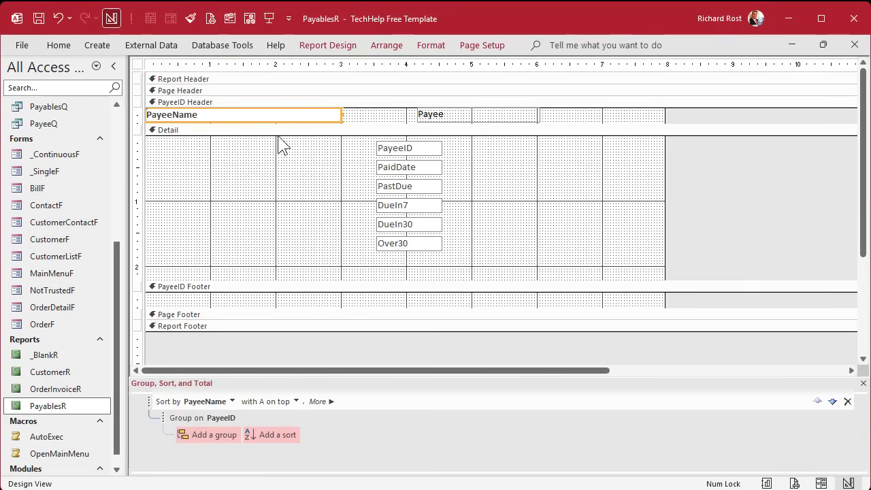
click(400, 148)
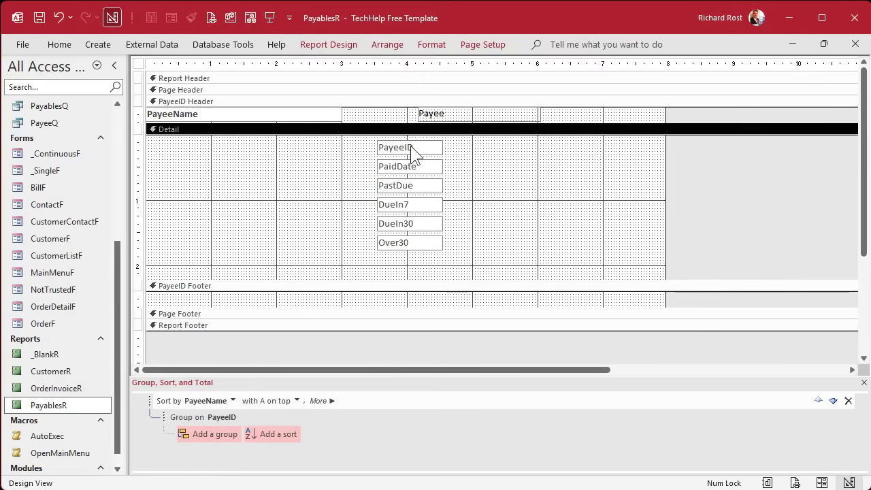
- Delete the PayeeID and PaidDate text boxes from Detail
click(408, 148)
key(Delete)
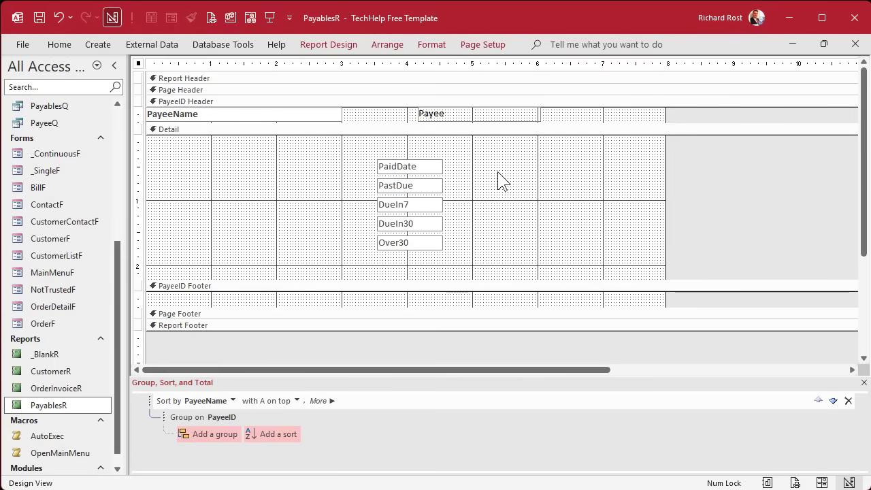
click(422, 167)
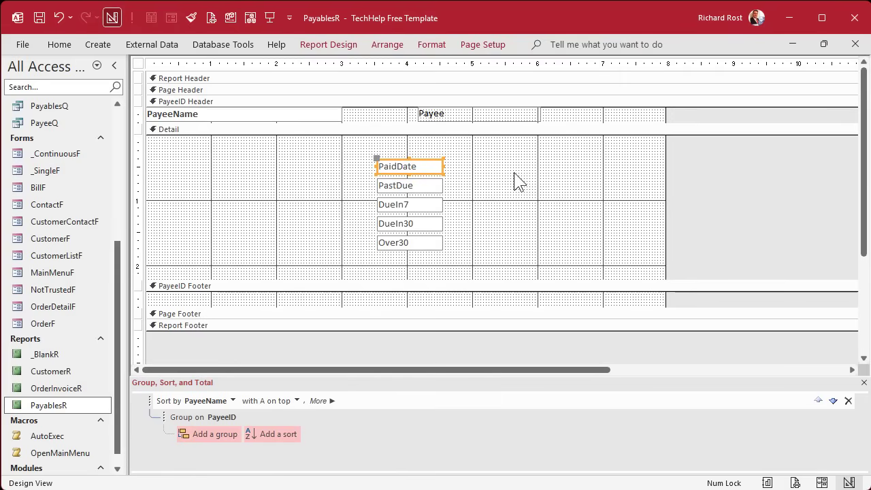
key(Delete)
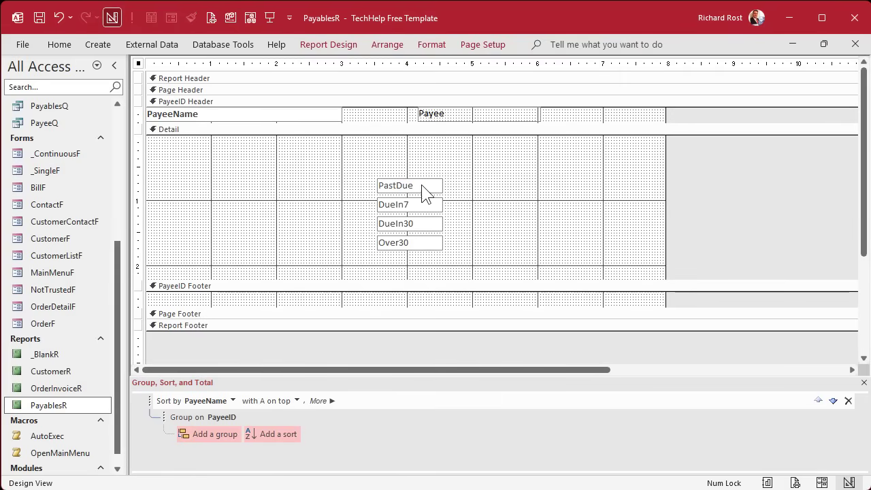
- Line up PastDue, DueIn7, DueIn30 and Over30 side by side at the top of Detail
drag(421, 184, 389, 143)
drag(407, 204, 445, 141)
drag(417, 222, 525, 140)
drag(422, 242, 596, 143)
click(504, 197)
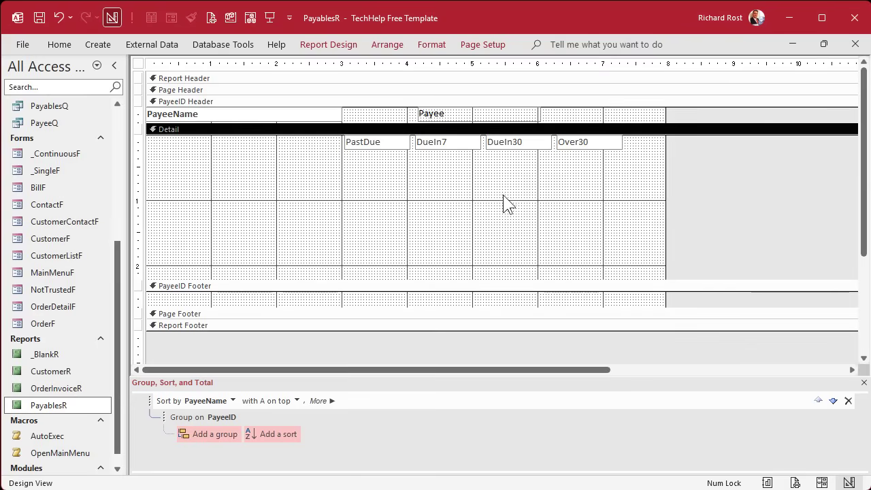
- Left-align the four aging amount boxes and move the Payee label back left
drag(383, 170, 610, 141)
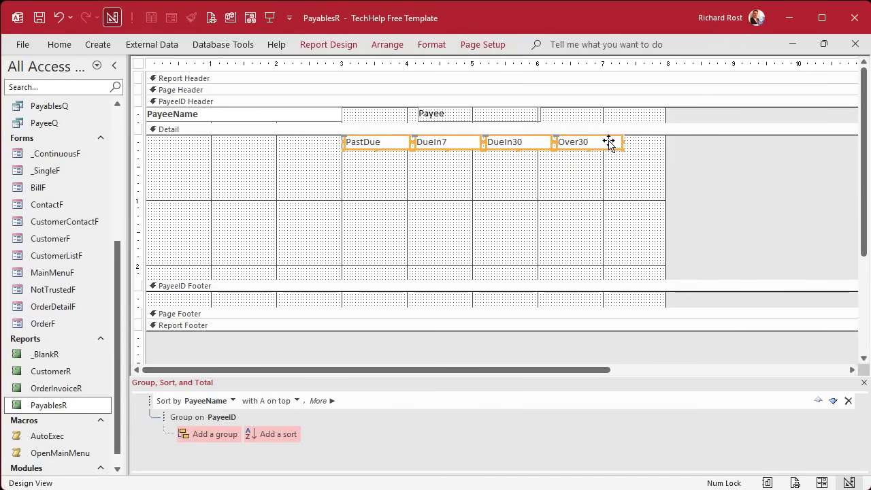
click(433, 45)
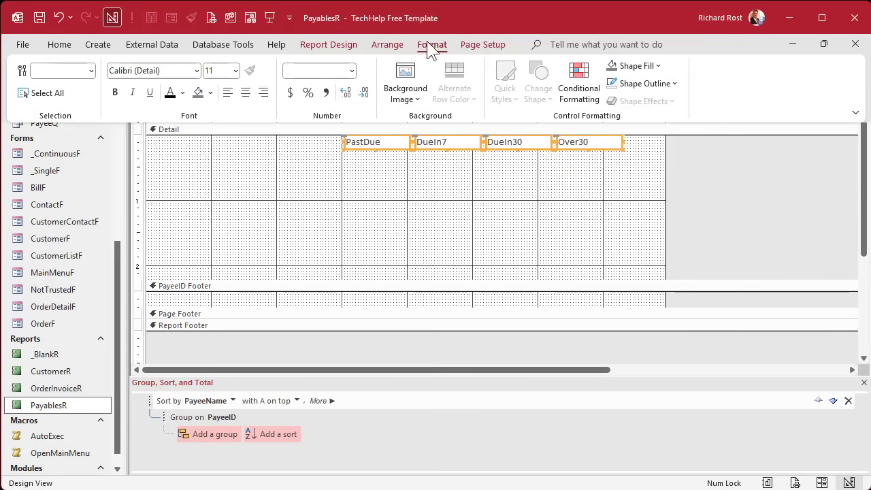
click(228, 93)
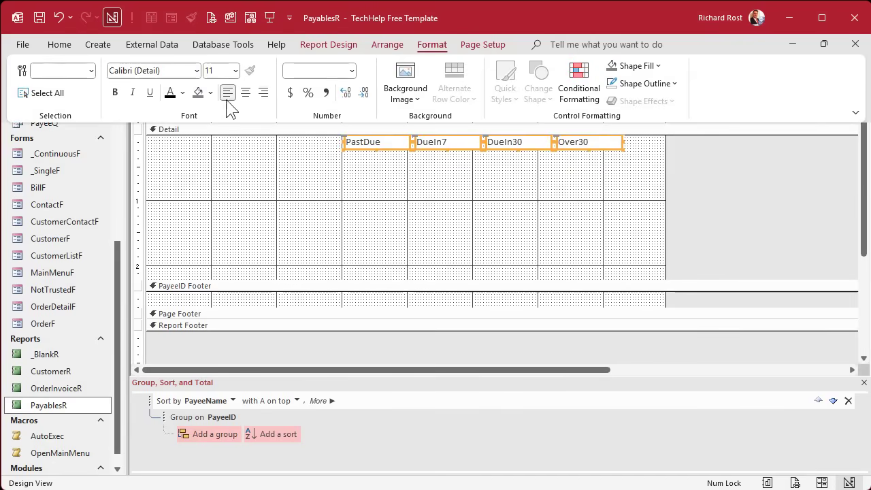
click(401, 210)
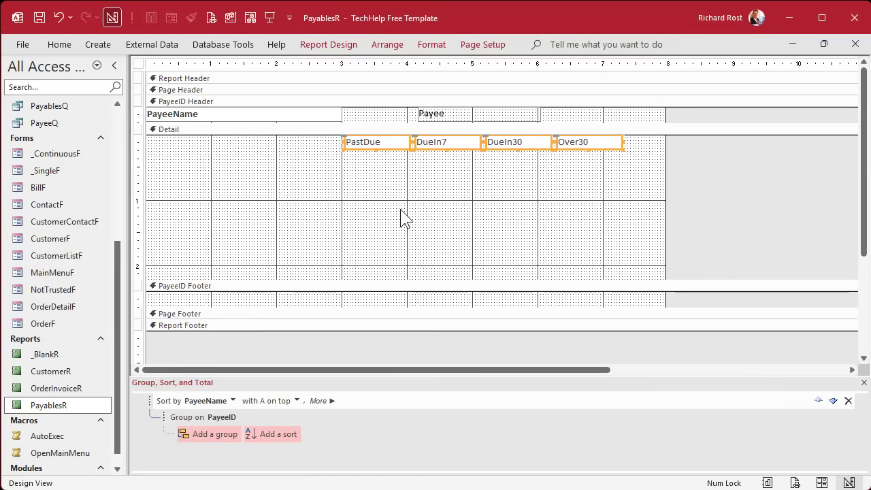
drag(435, 114, 366, 111)
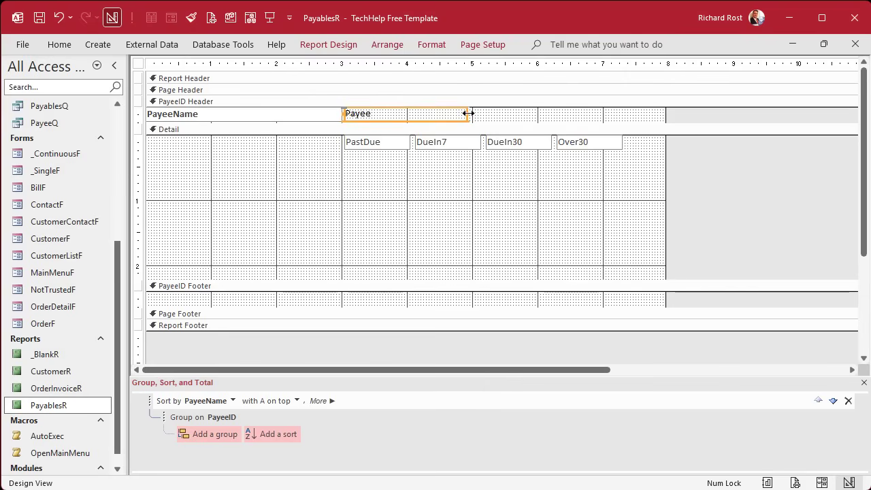
- Widen the Payee label and retype it as 'Past Due Due in 7 Due in 30 Over 30'
drag(468, 114, 629, 110)
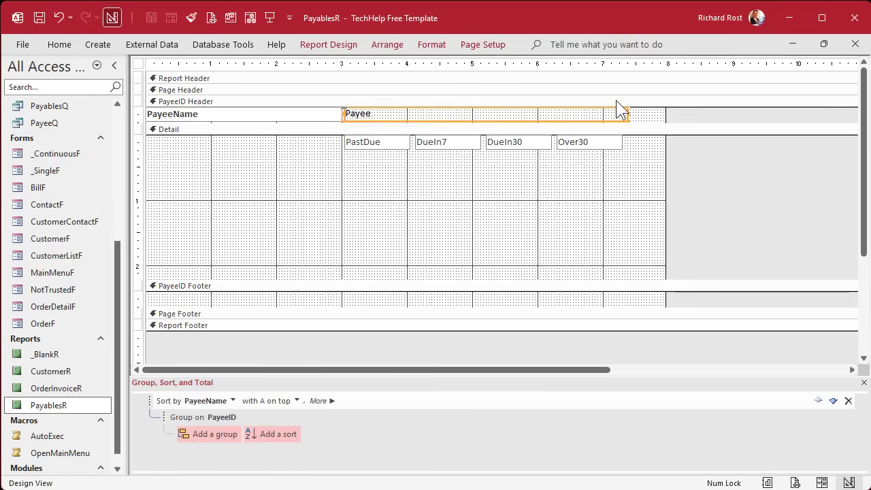
click(379, 116)
double_click(367, 115)
text(Past Due )
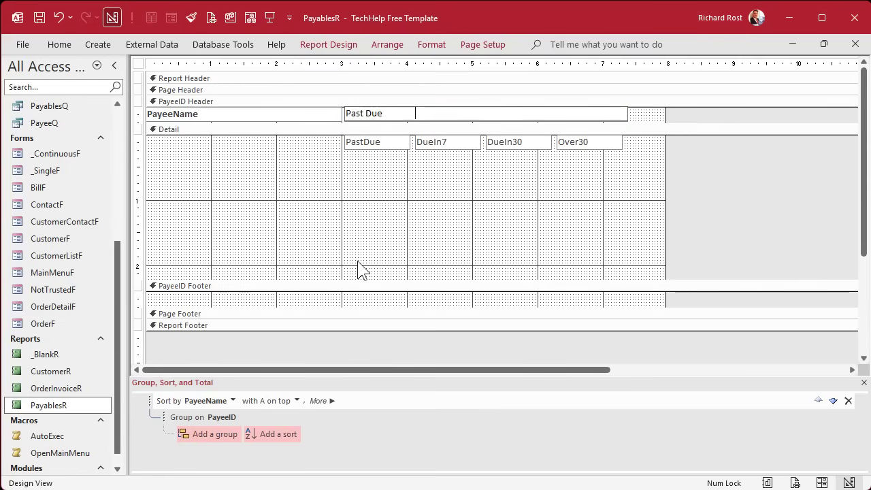
text(           Due in 7             Due in 30       Over 30)
key(Return)
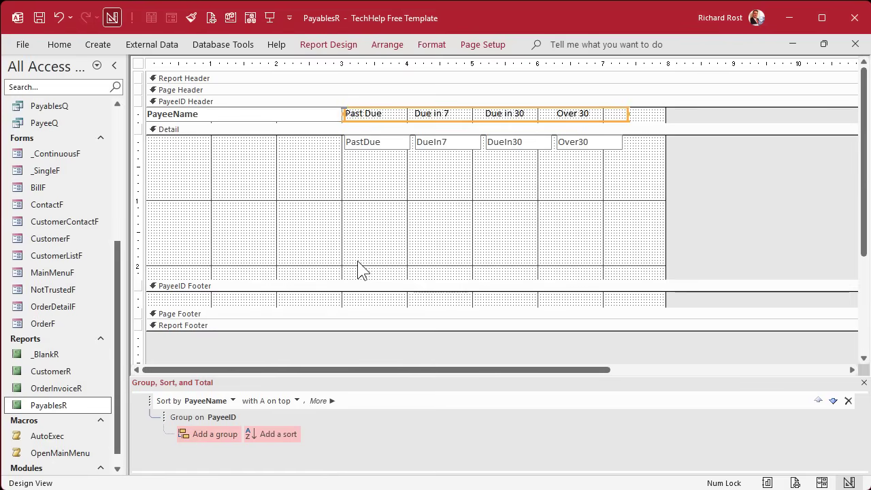
click(358, 208)
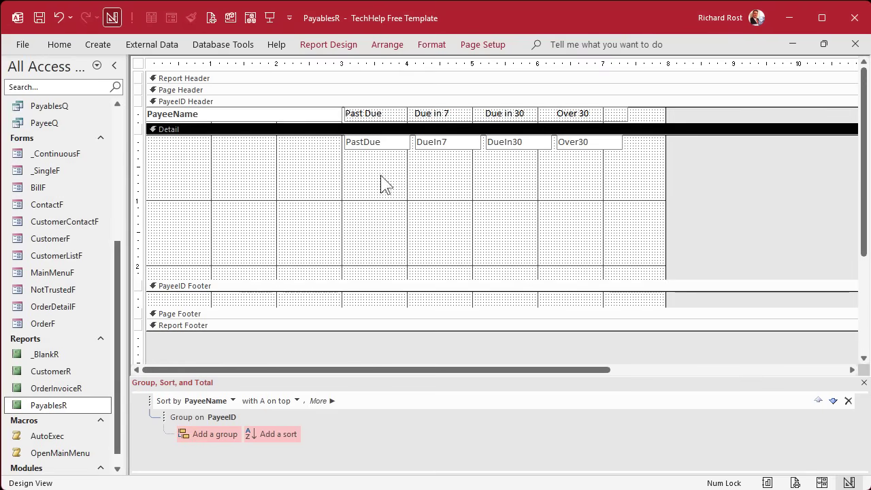
- Make the column headings italic and shrink the Detail section to a single row
click(425, 115)
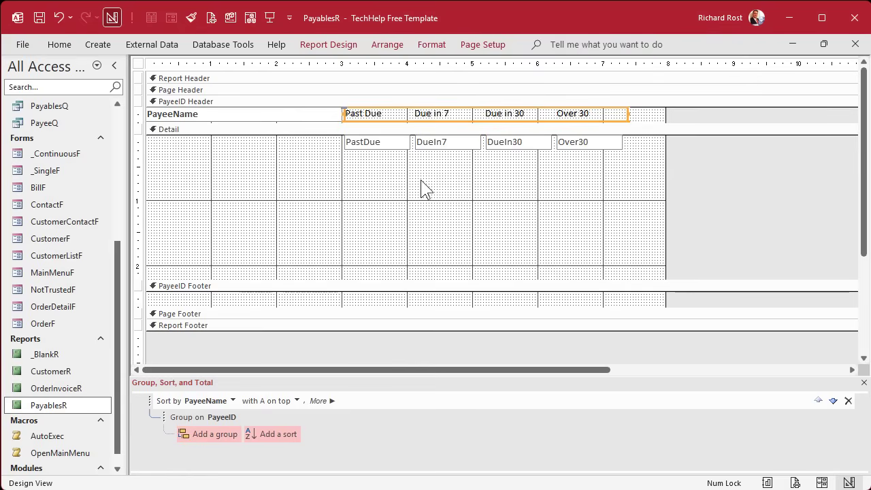
key(ctrl+i)
click(418, 181)
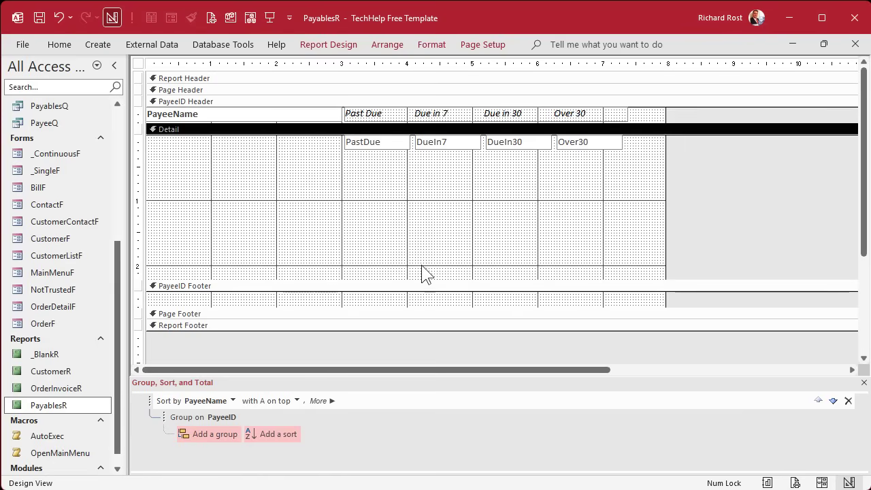
drag(418, 280, 411, 150)
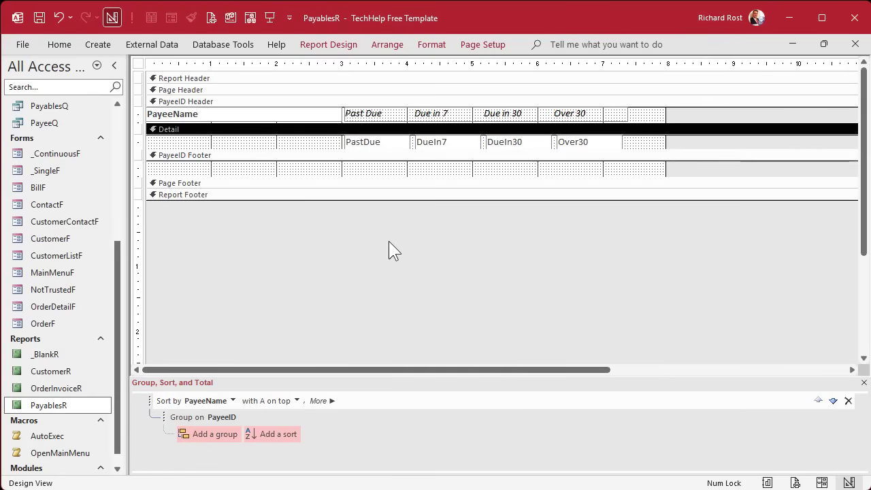
click(211, 18)
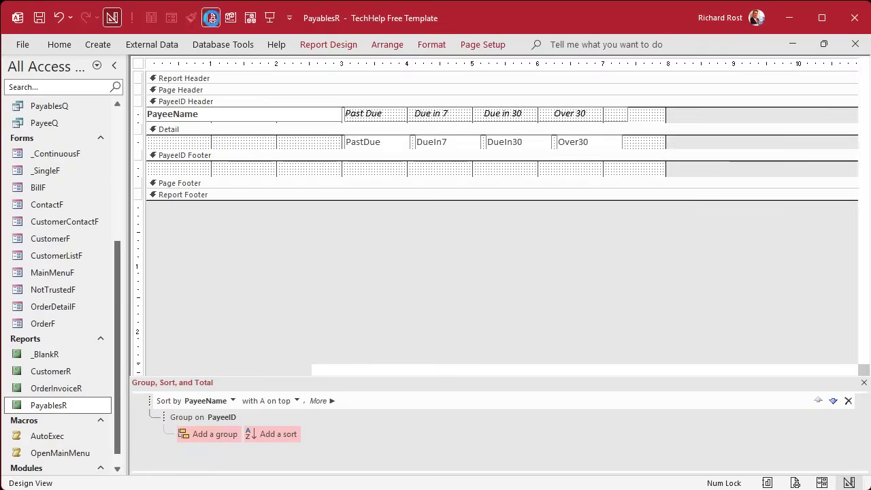
click(499, 140)
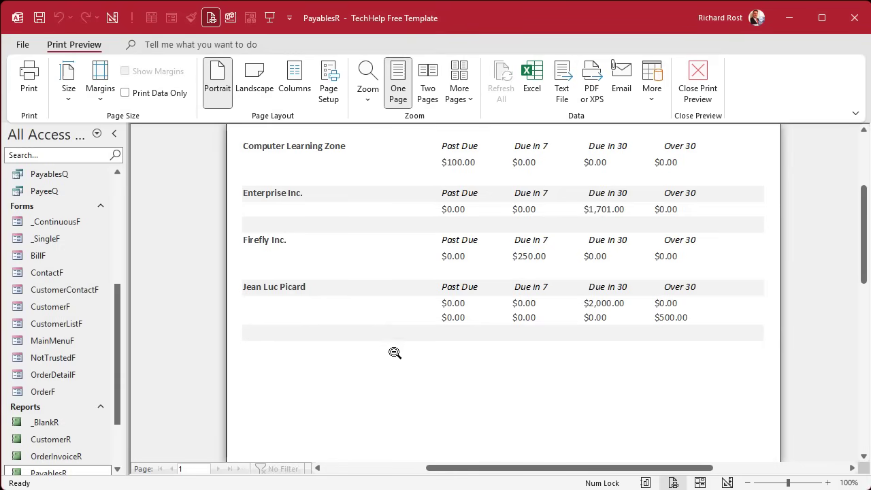
click(701, 83)
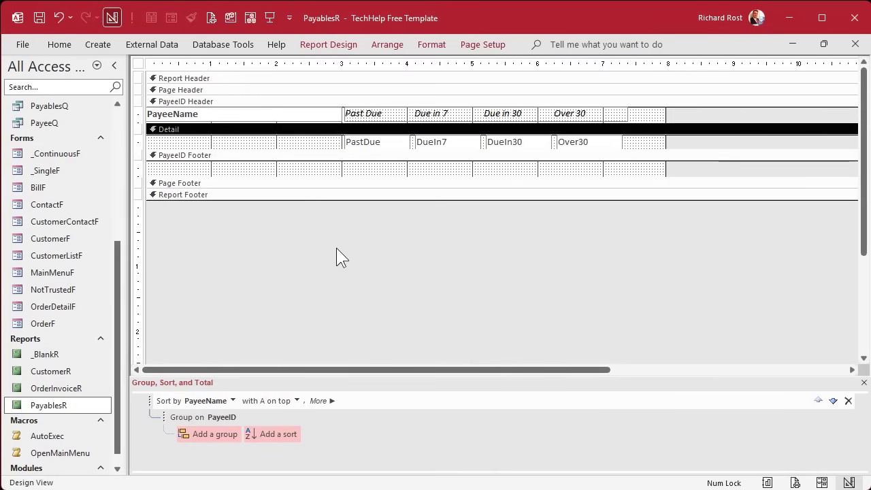
- Set the PayeeID Header's Alternate Back Color to No Color and Back Color to light gray #ECECEC
click(215, 102)
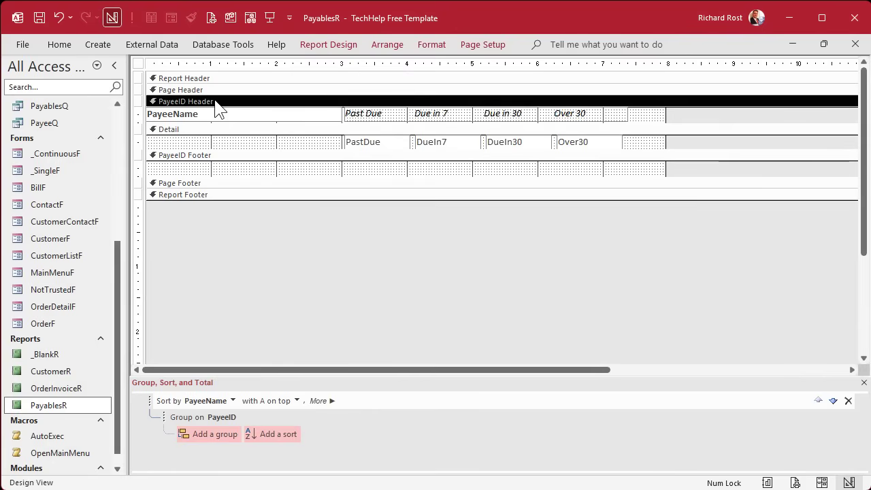
double_click(234, 109)
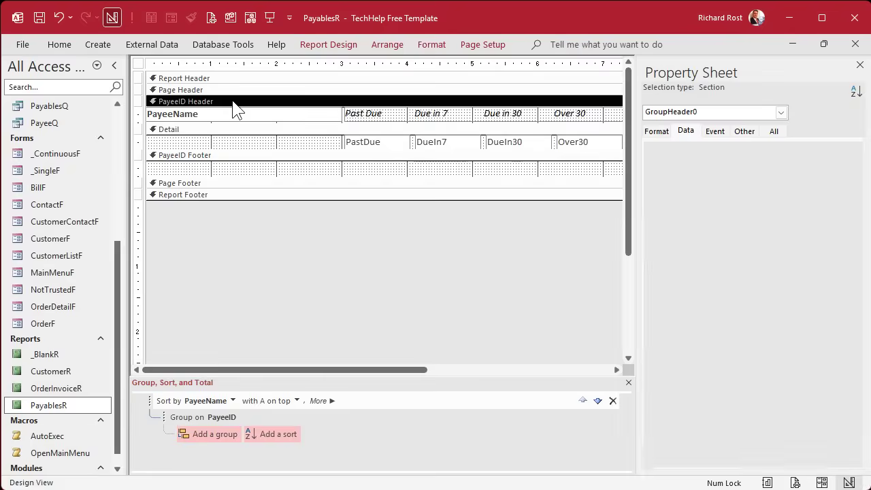
click(657, 131)
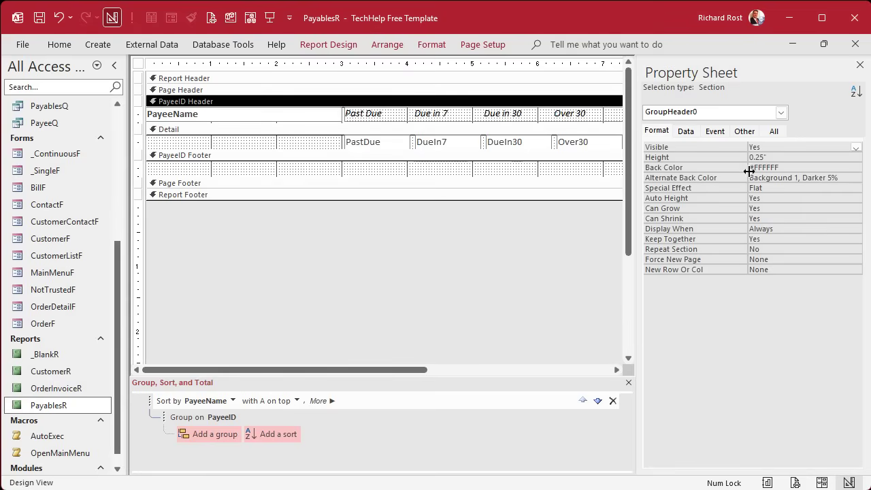
click(823, 178)
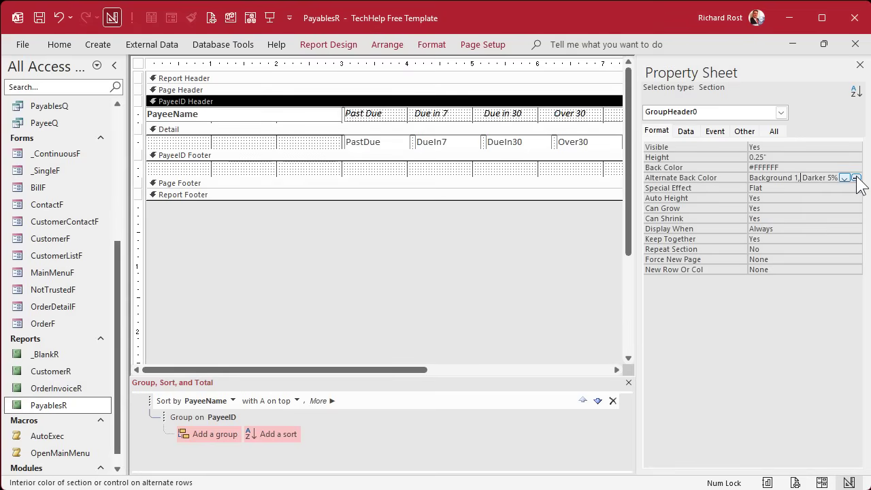
click(845, 177)
click(829, 186)
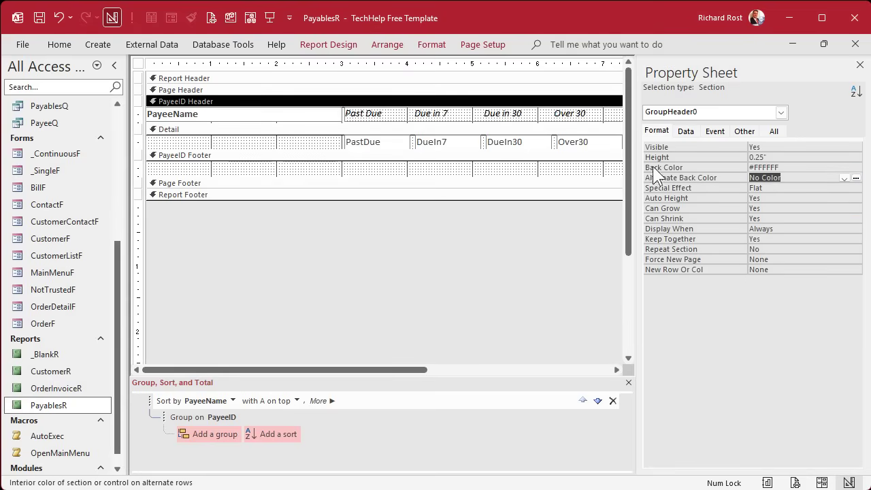
click(792, 168)
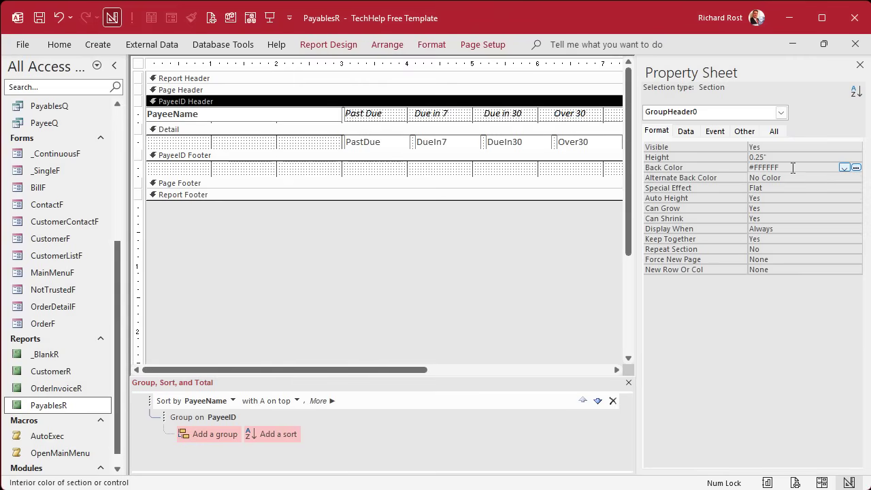
click(845, 168)
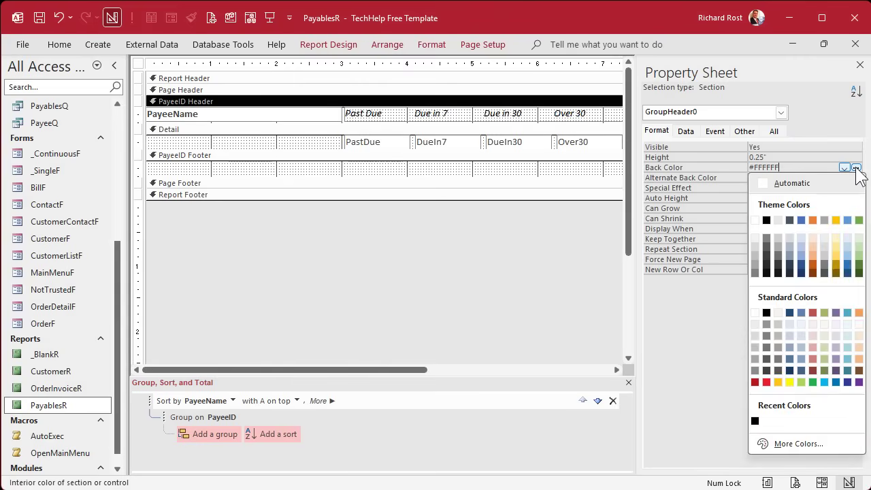
click(757, 326)
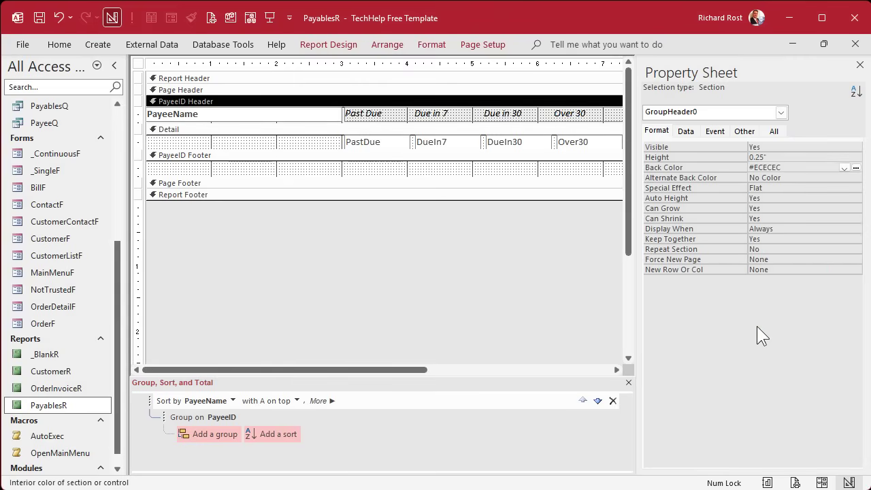
- Set the PayeeID Footer's Alternate Back Color to No Color and close the Property Sheet
click(230, 157)
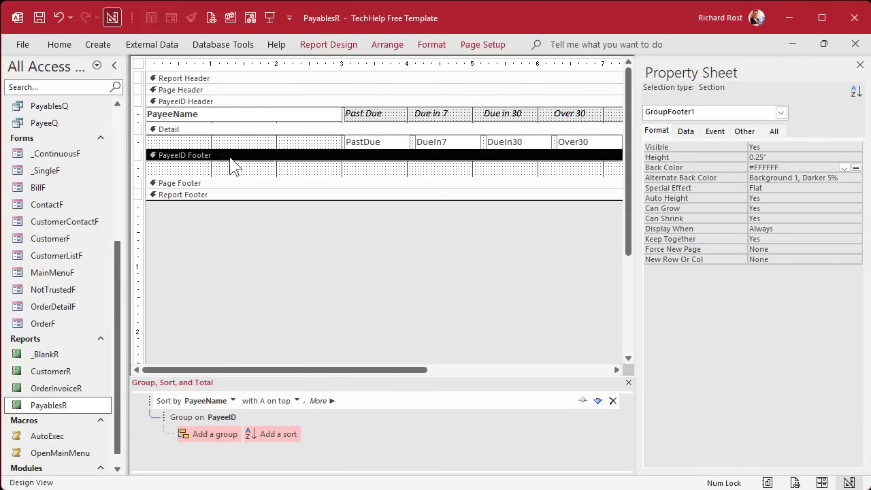
click(844, 178)
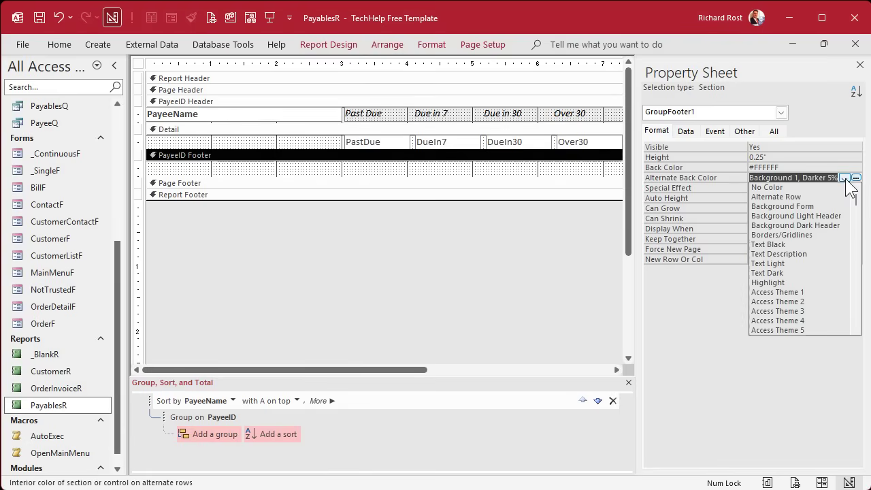
click(826, 187)
click(860, 64)
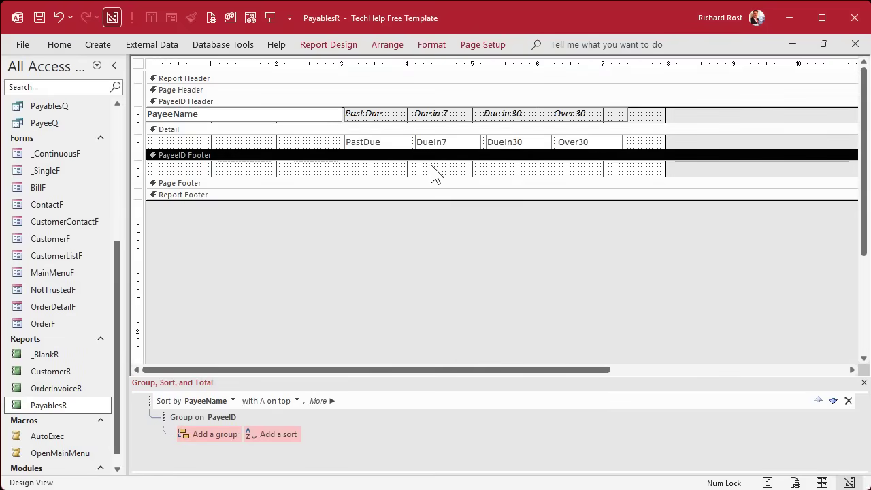
- Preview the report's new colors at whole-page zoom, then return to Design view
click(210, 19)
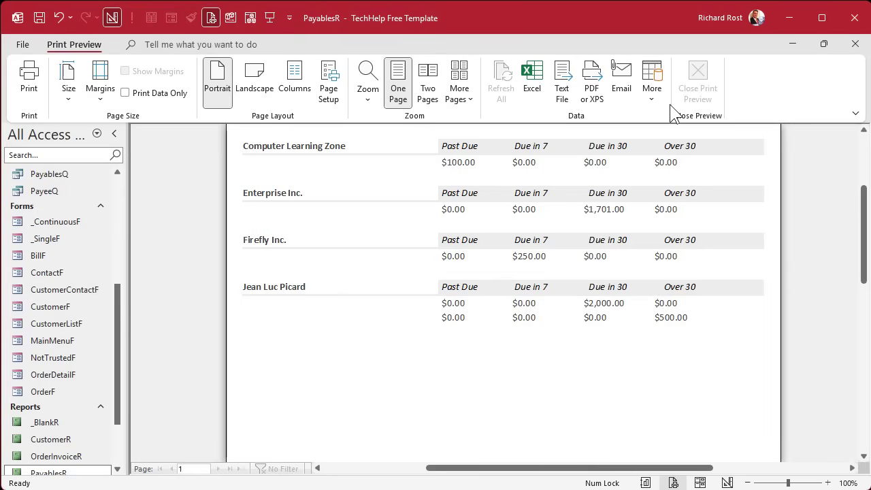
click(555, 201)
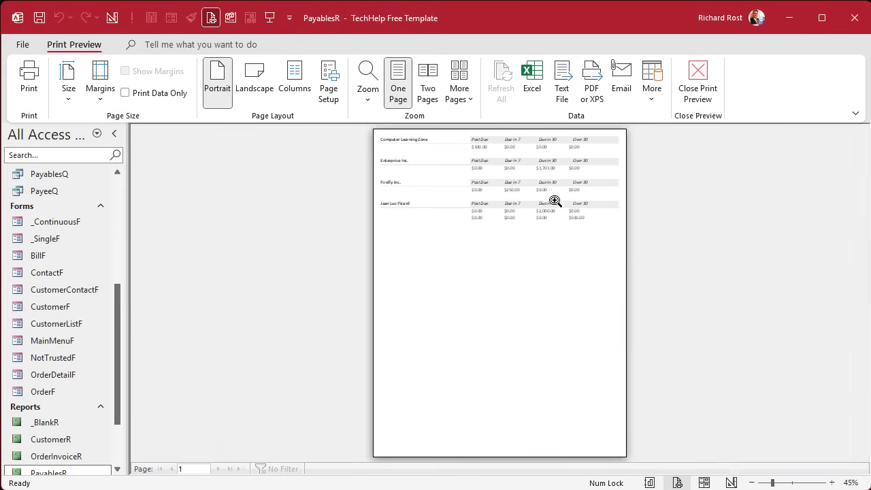
click(697, 76)
- Give the PayeeName label a Transparent shape fill and preview the report again
click(245, 112)
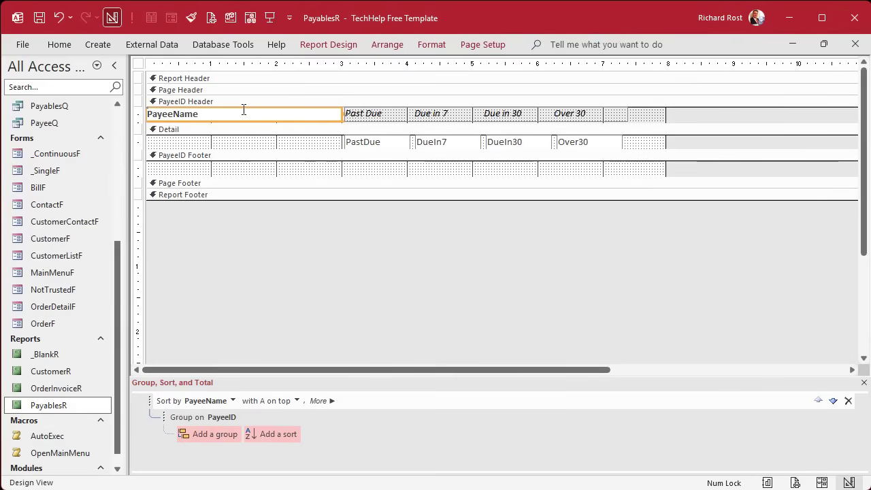
click(432, 45)
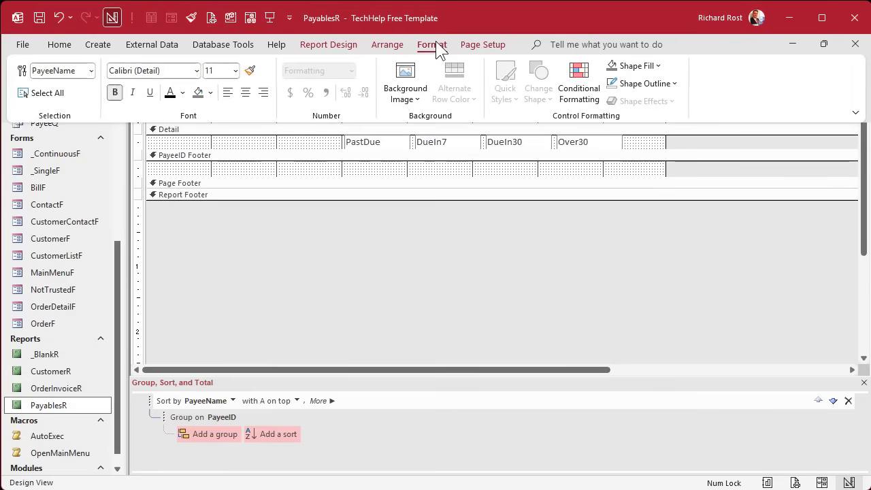
click(656, 66)
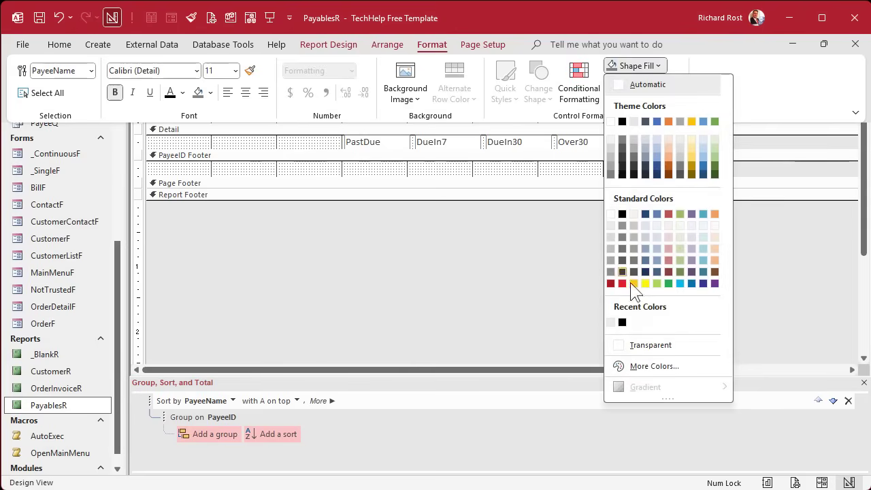
click(634, 342)
click(282, 152)
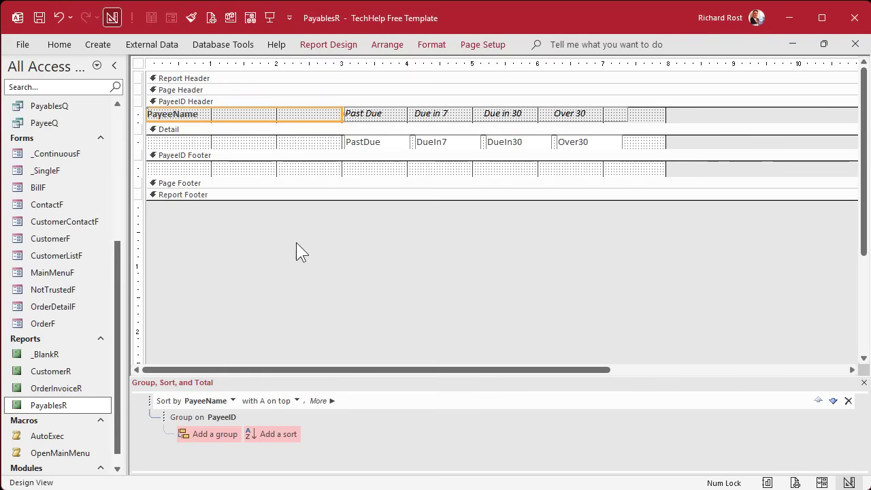
click(282, 152)
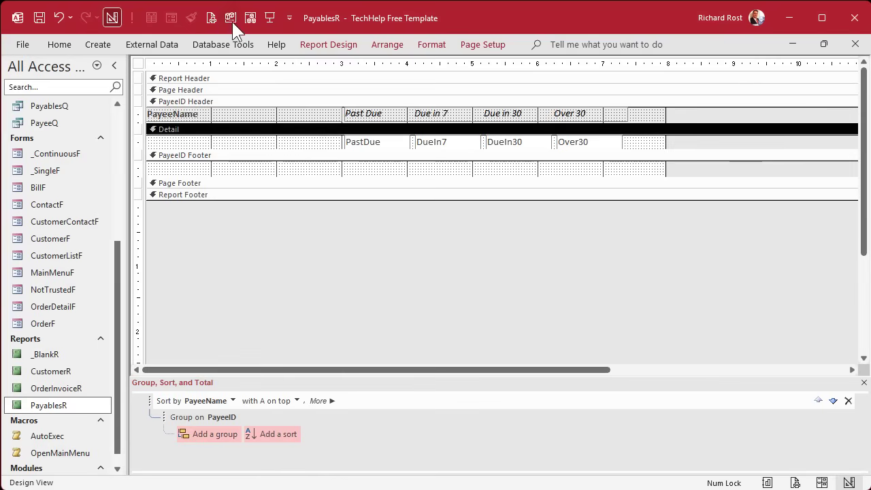
click(212, 19)
click(509, 139)
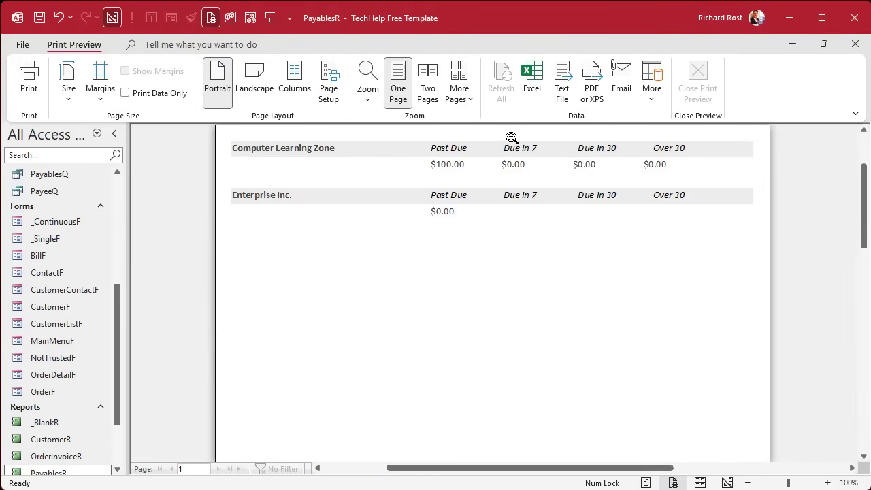